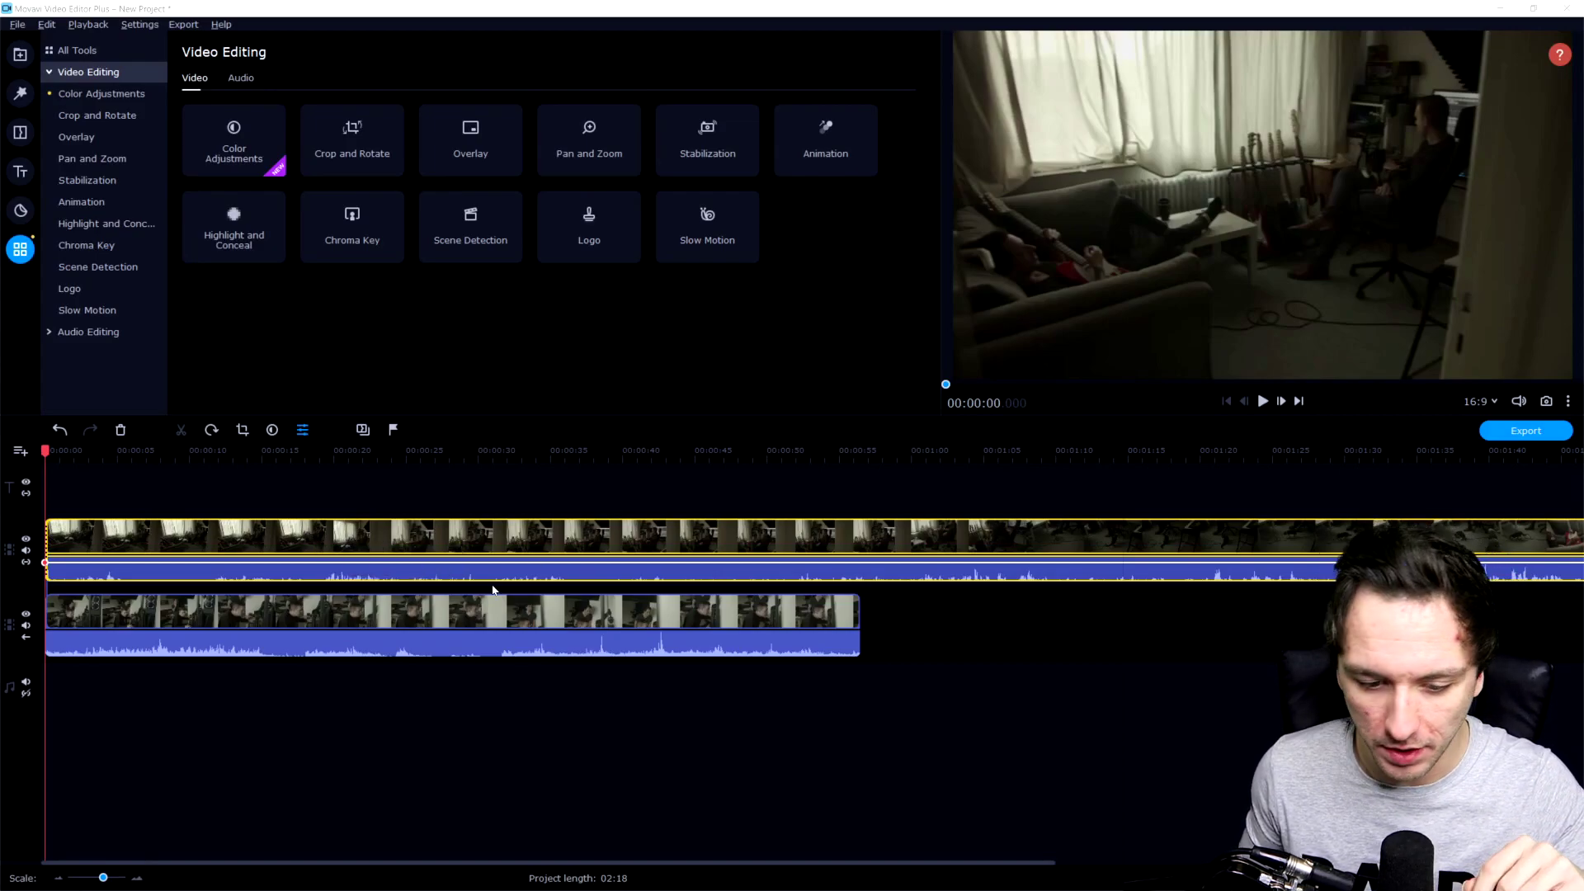
Move the room clip to start at 00:00:16 and scrub the playhead to its start
left_click_drag(492, 578, 735, 570)
left_click(210, 551)
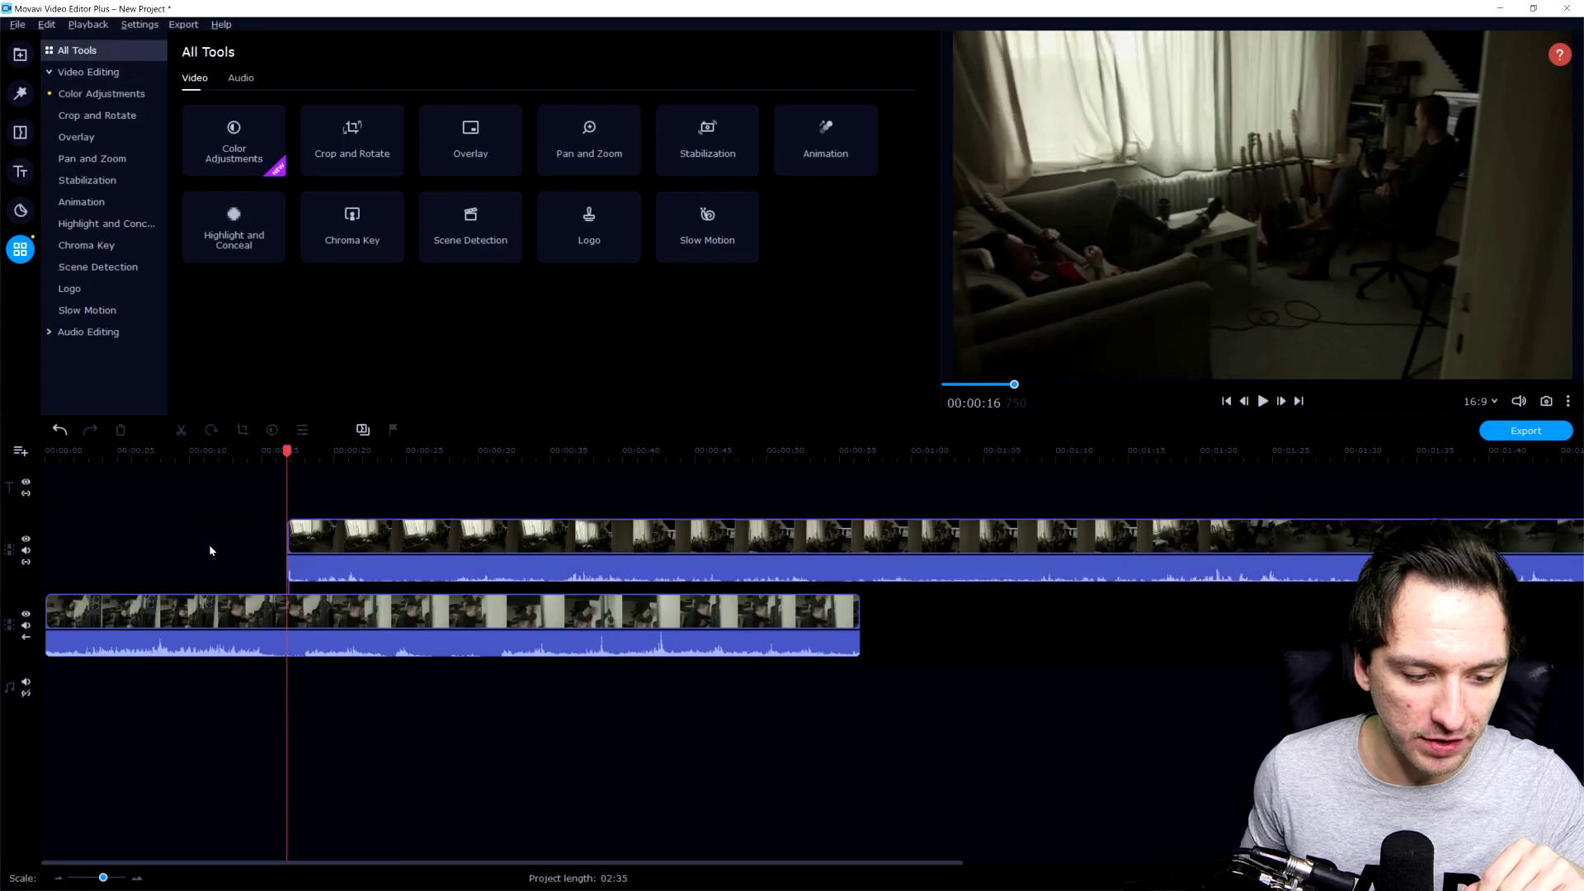
left_click(185, 452)
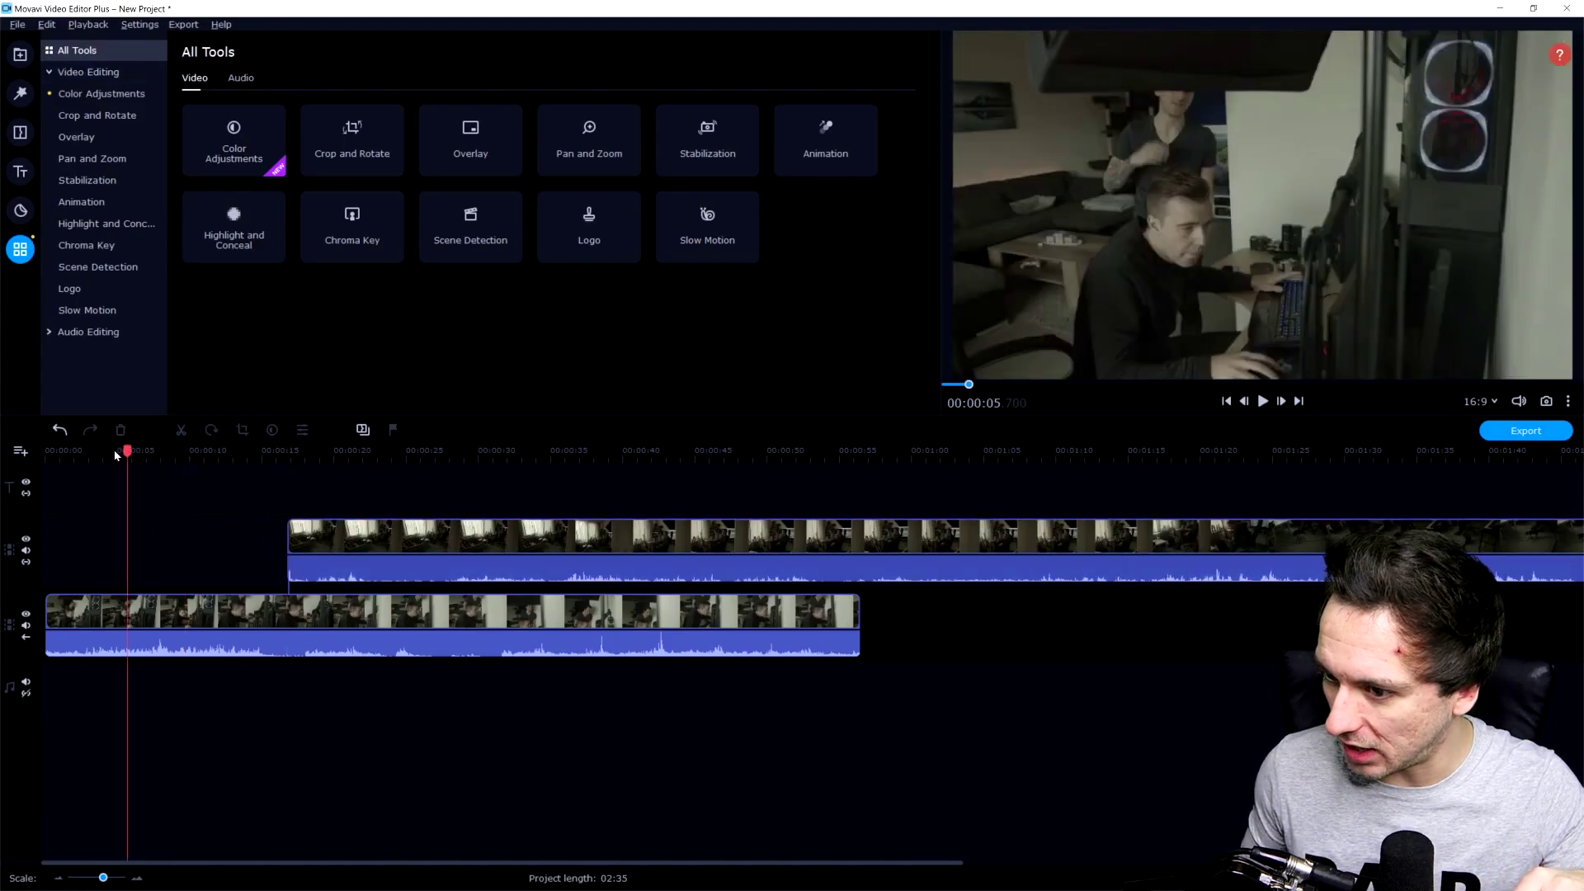
left_click_drag(149, 451, 289, 452)
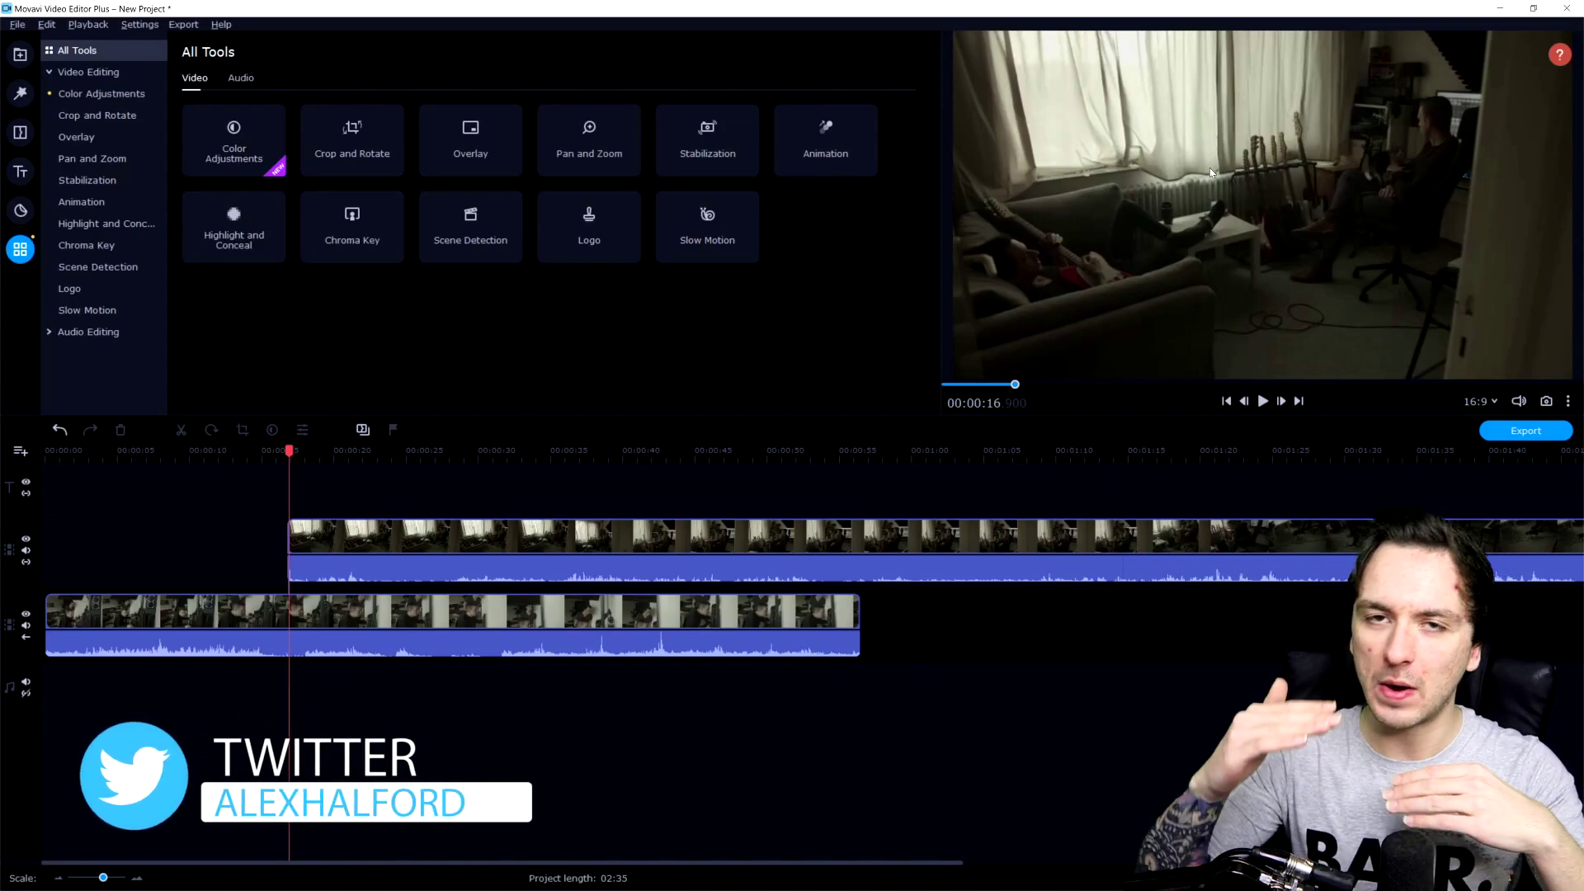
Return the room clip to the timeline start at 0:00 and bring up the Overlay presets
left_click(64, 449)
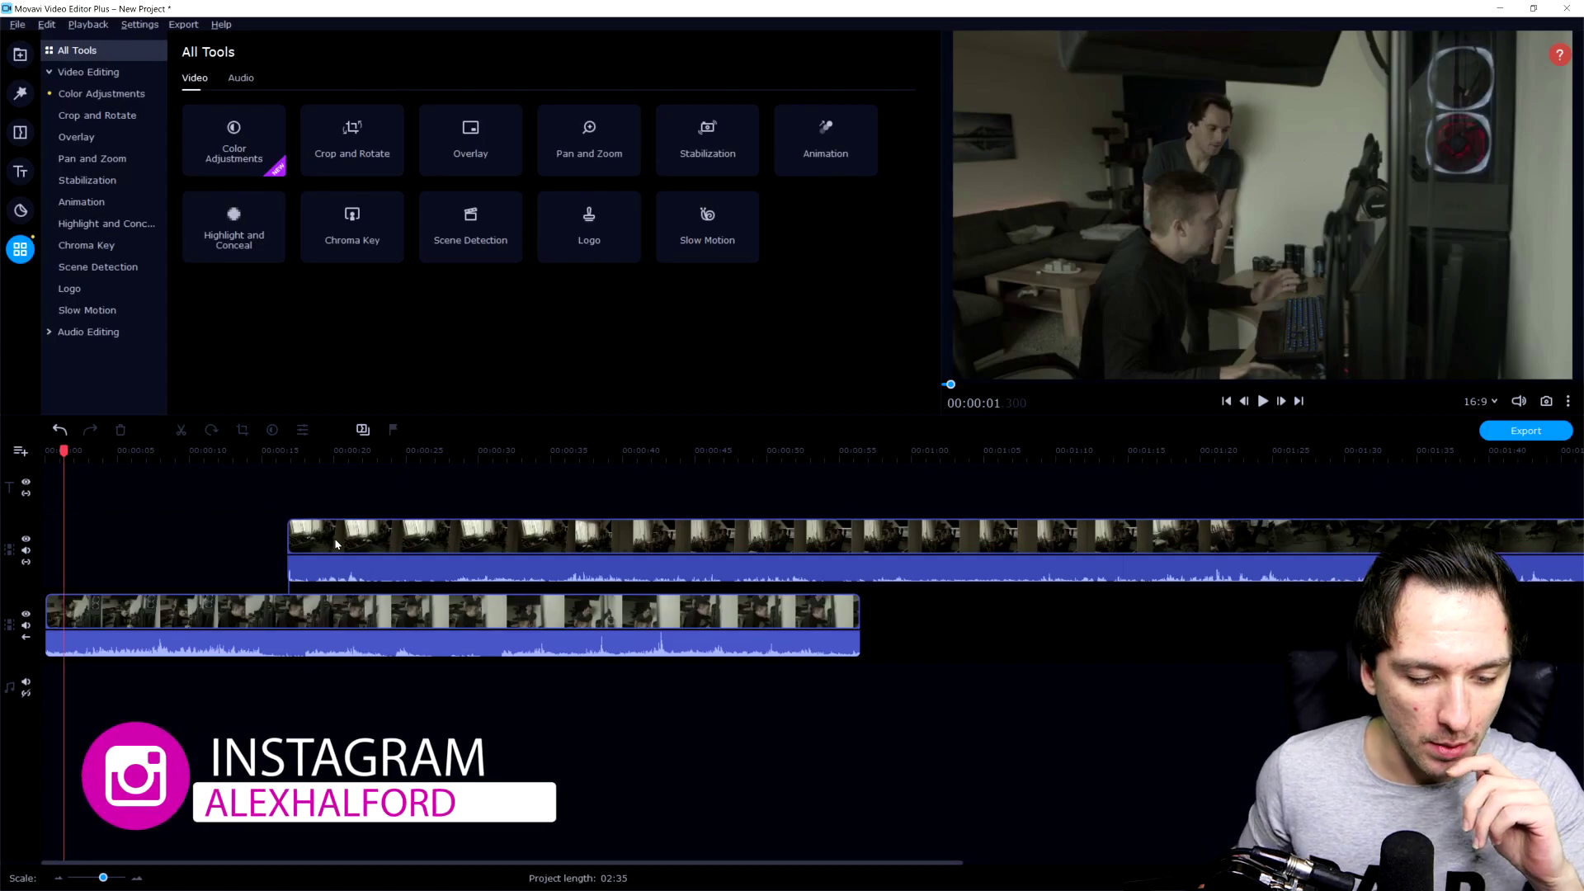
left_click_drag(354, 540, 123, 541)
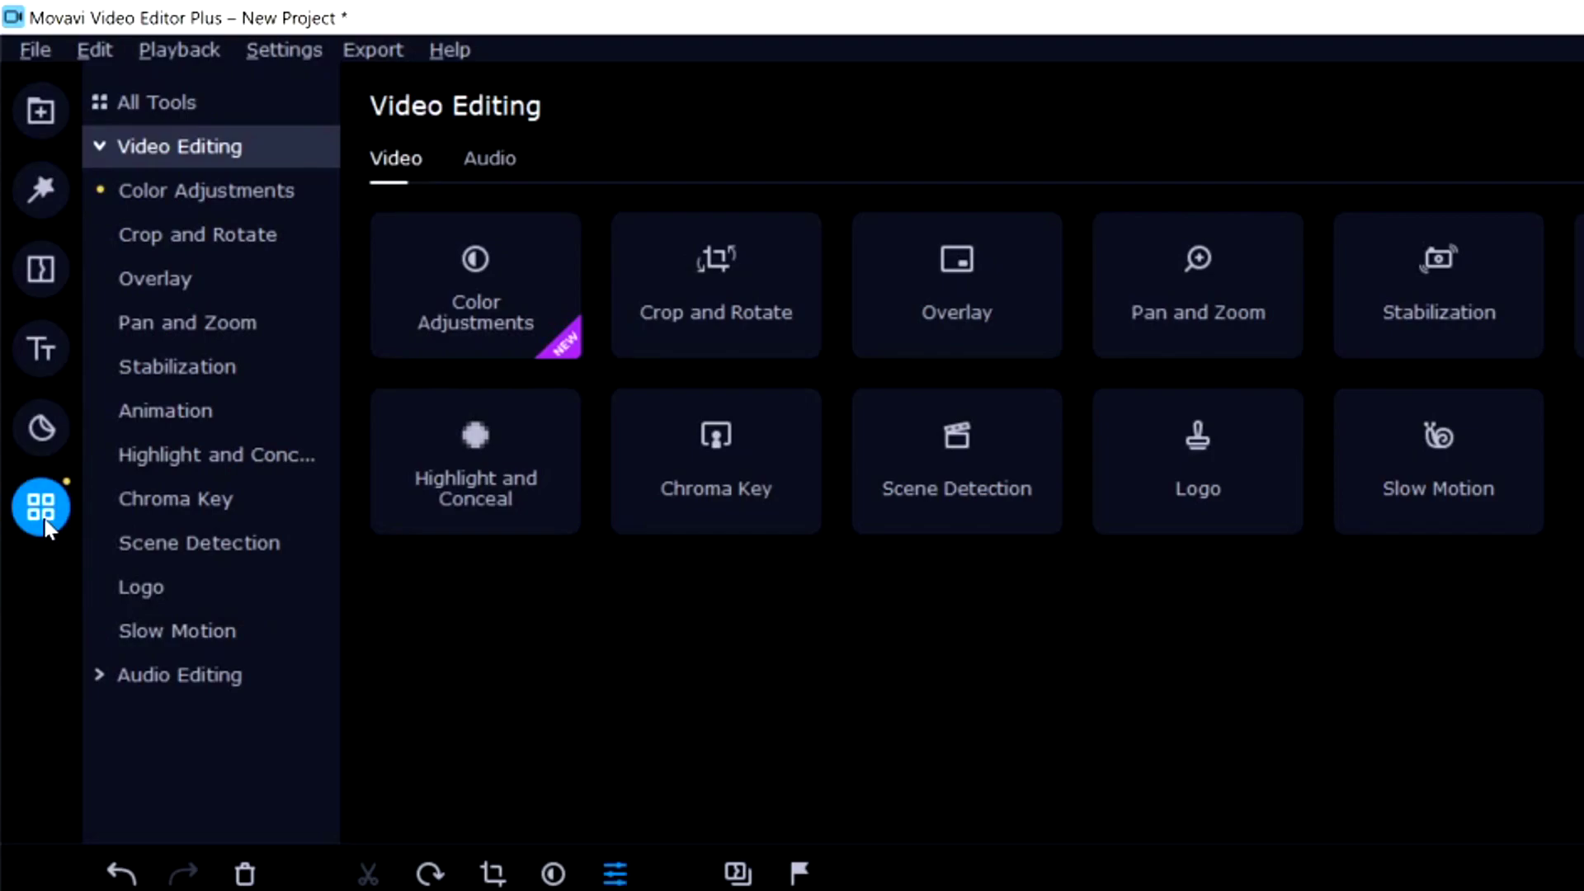
left_click(238, 272)
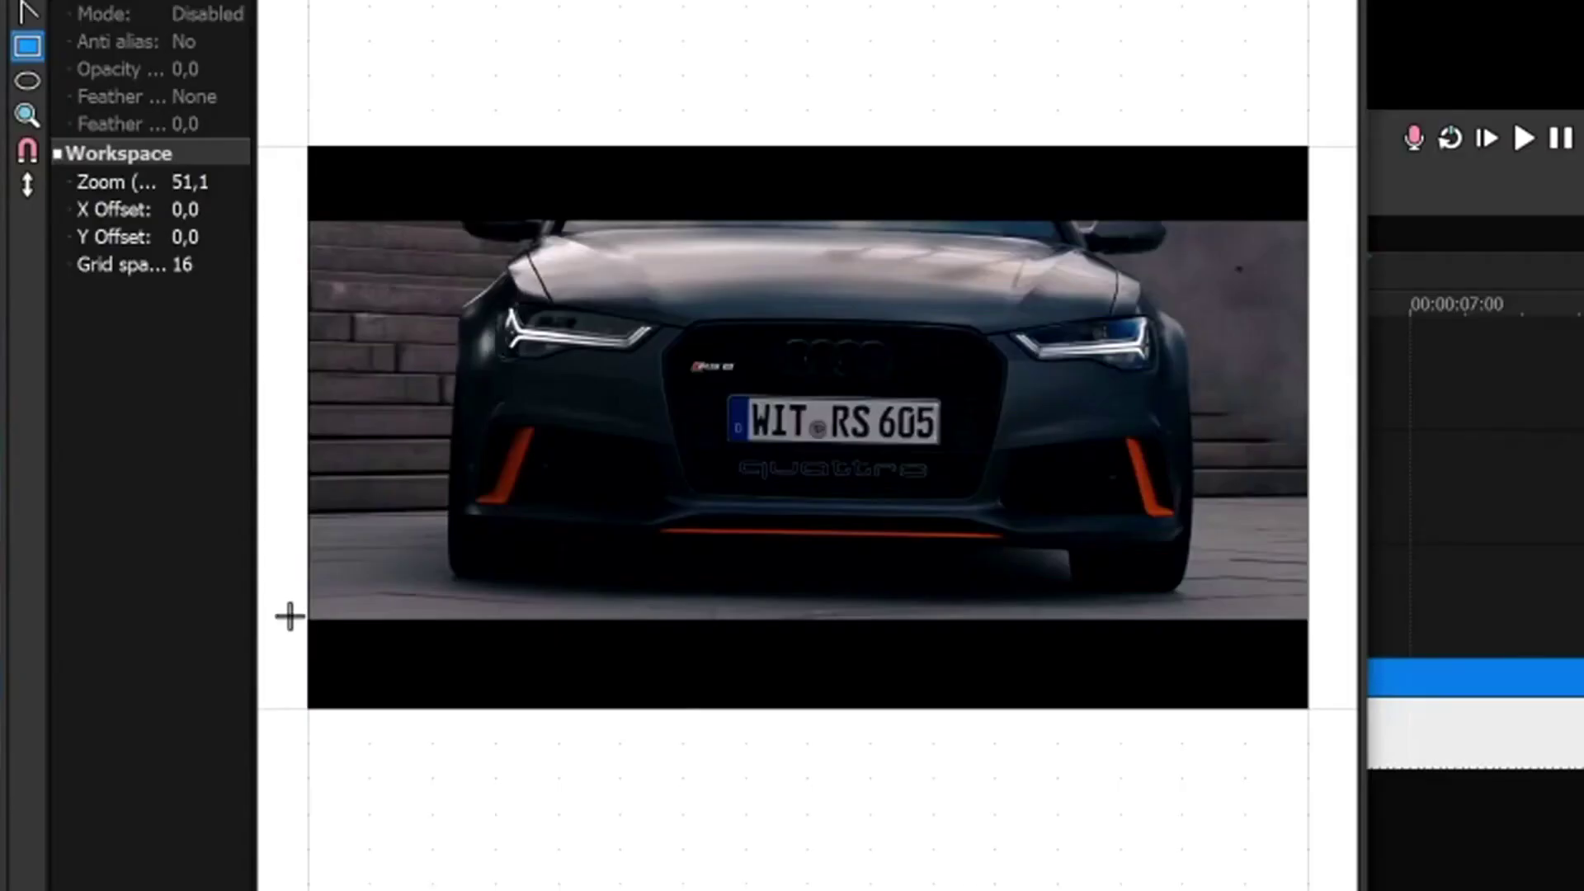
Mask the car footage in the videoplayback event with a rectangle via Pan/Crop masking
left_click_drag(290, 615, 1339, 225)
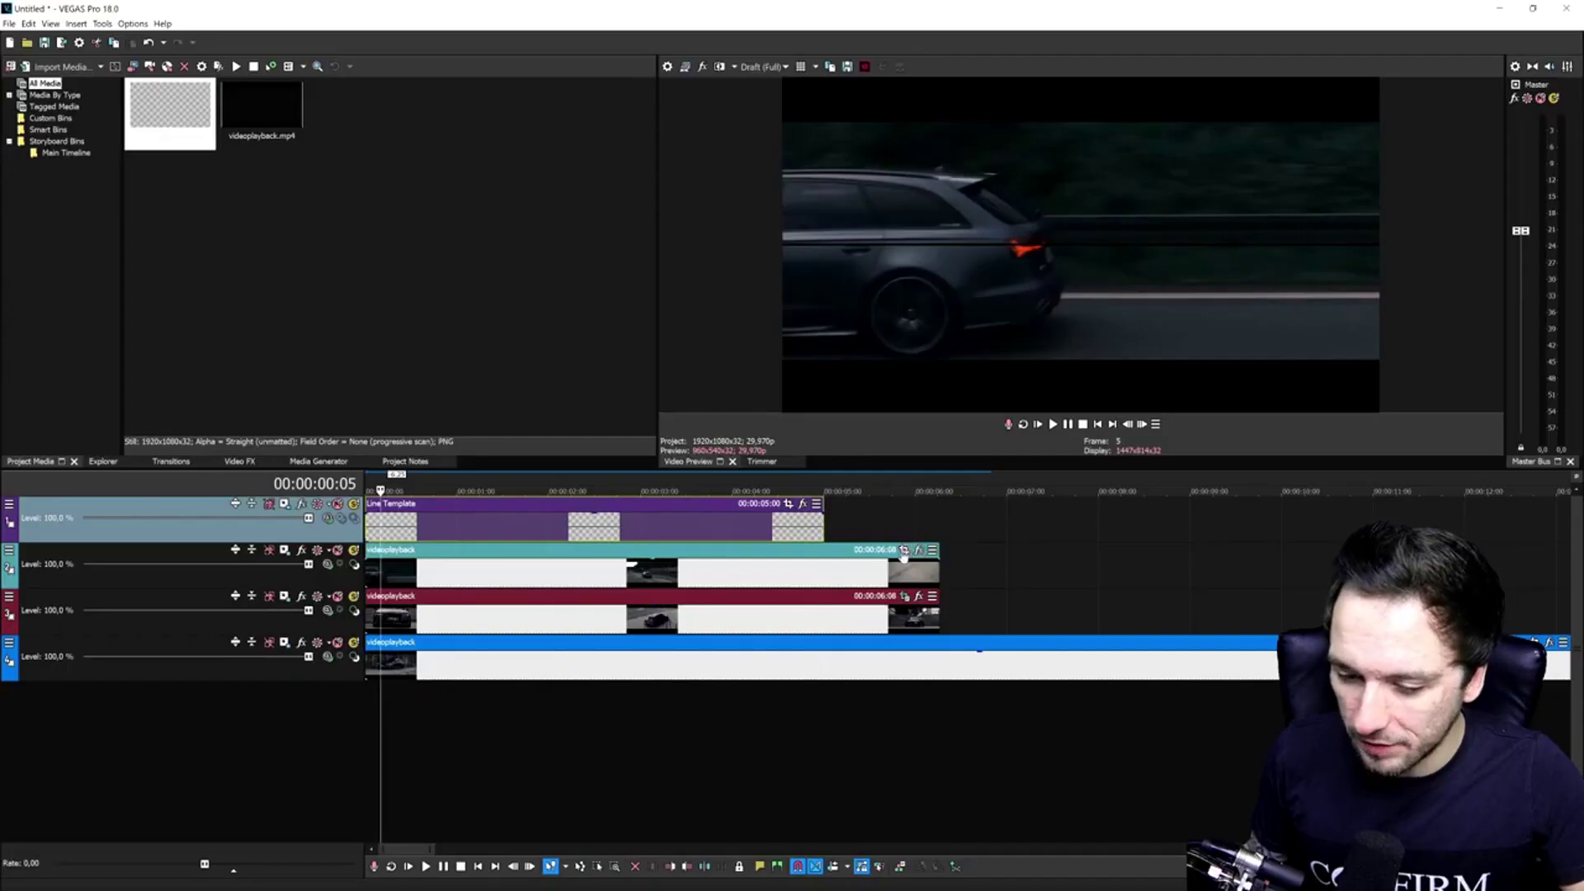
left_click(904, 551)
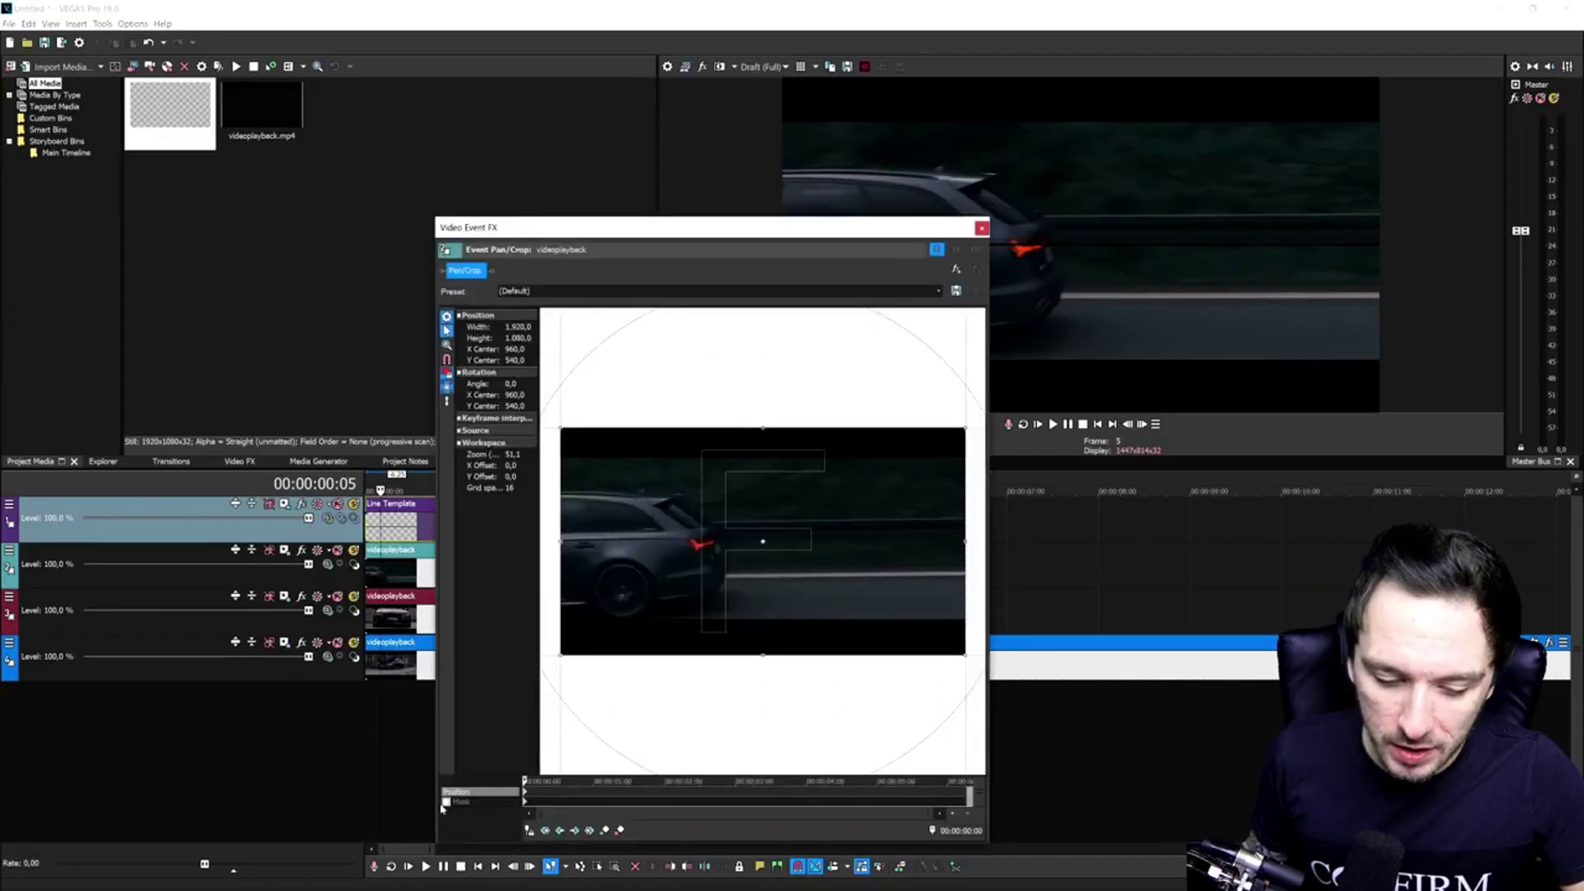
left_click(446, 802)
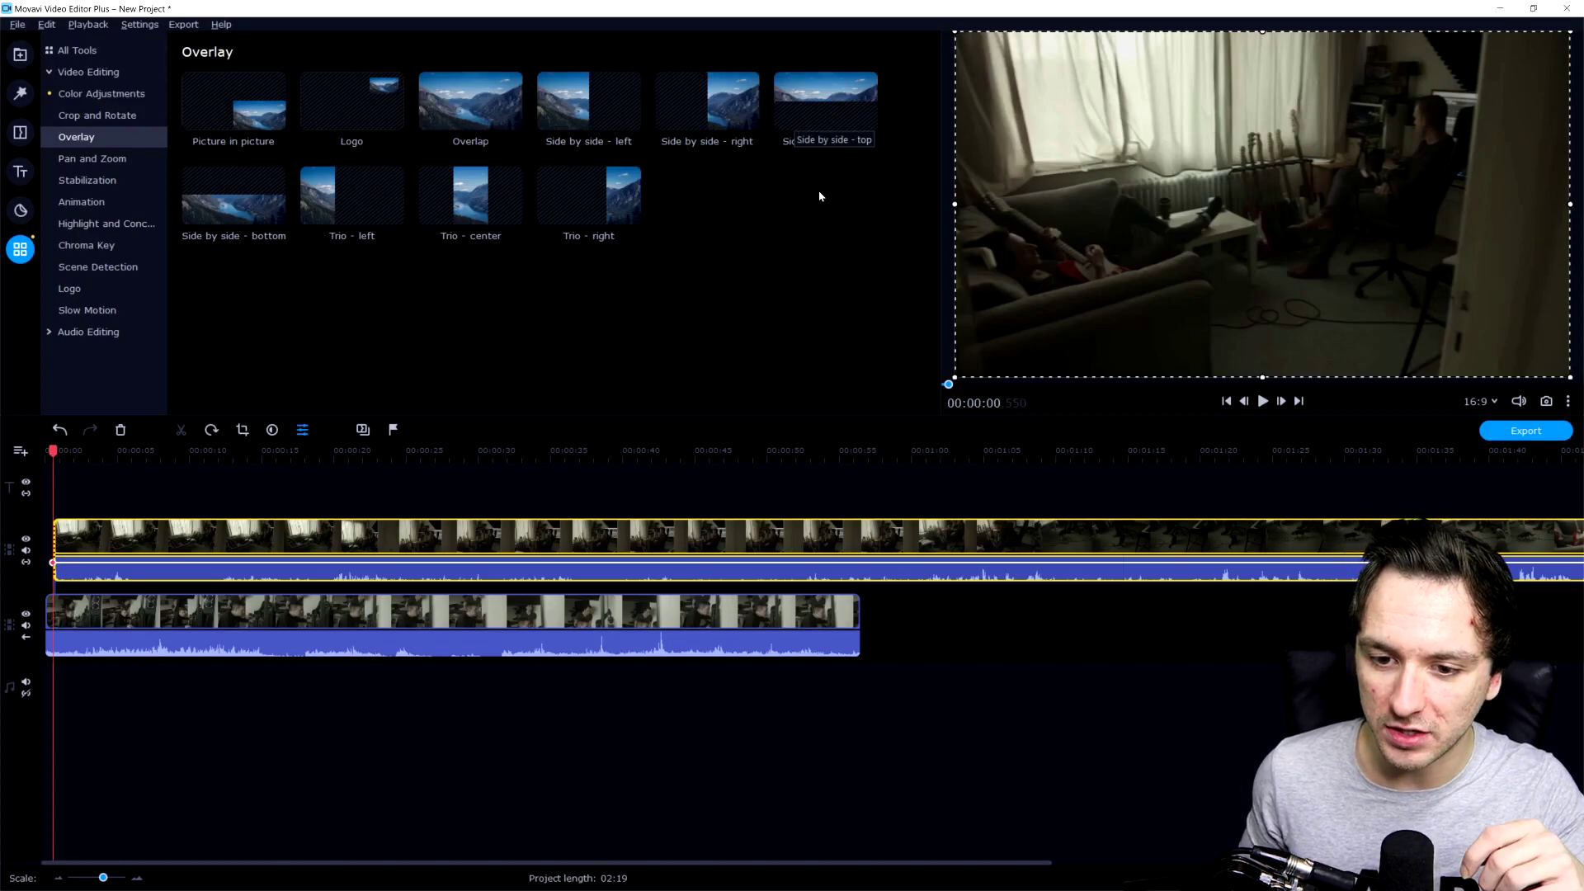
Apply Side by side - top so the room clip sits above, and preview the split screen
left_click(829, 113)
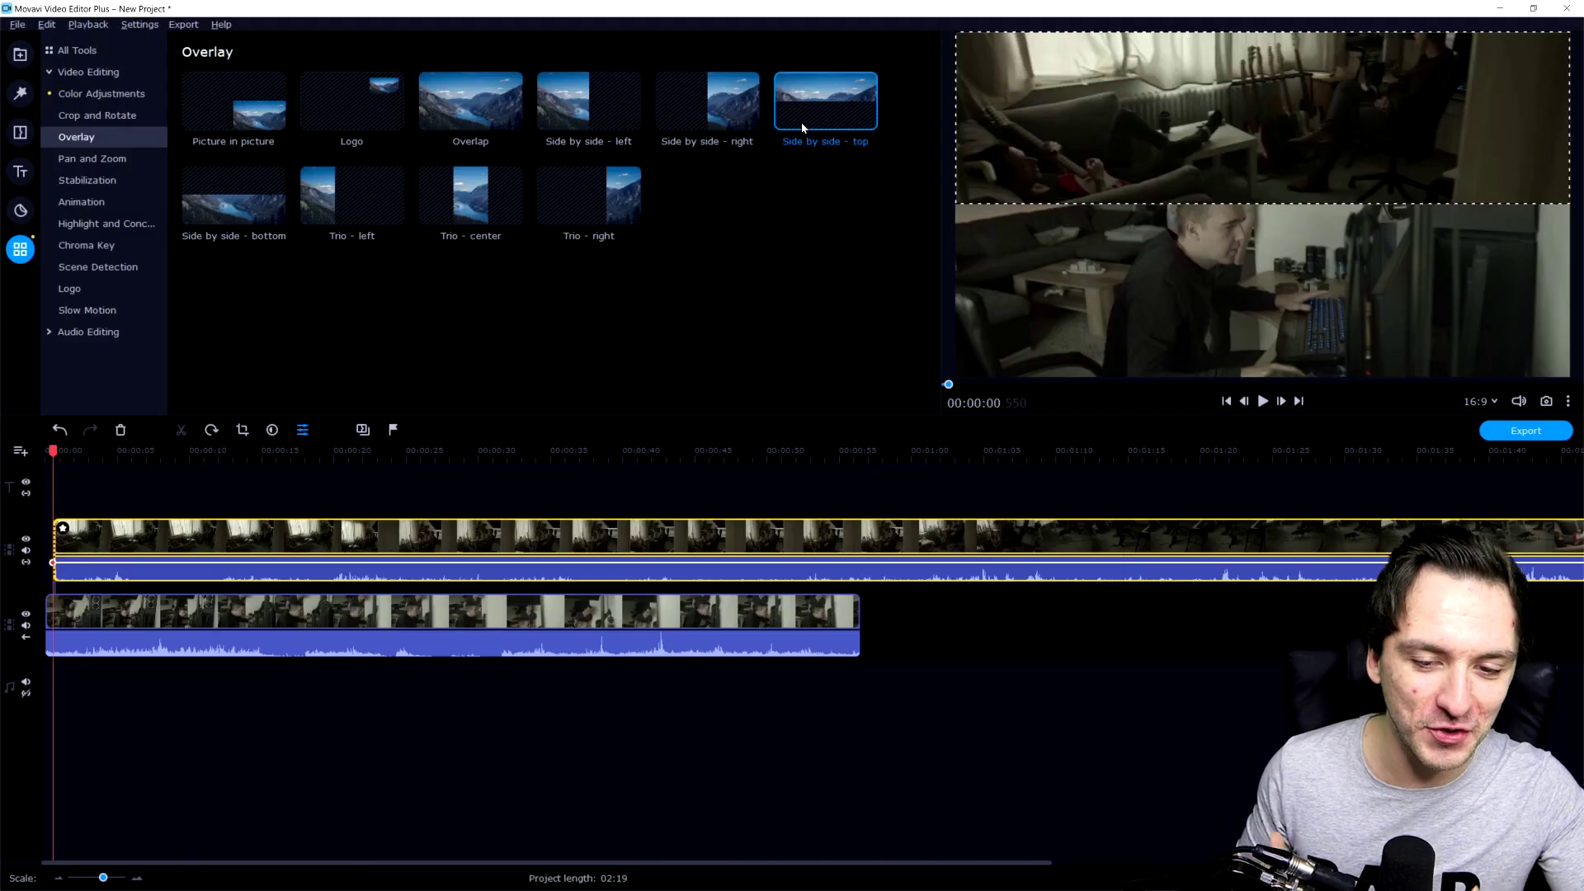
left_click(1227, 401)
left_click(1262, 401)
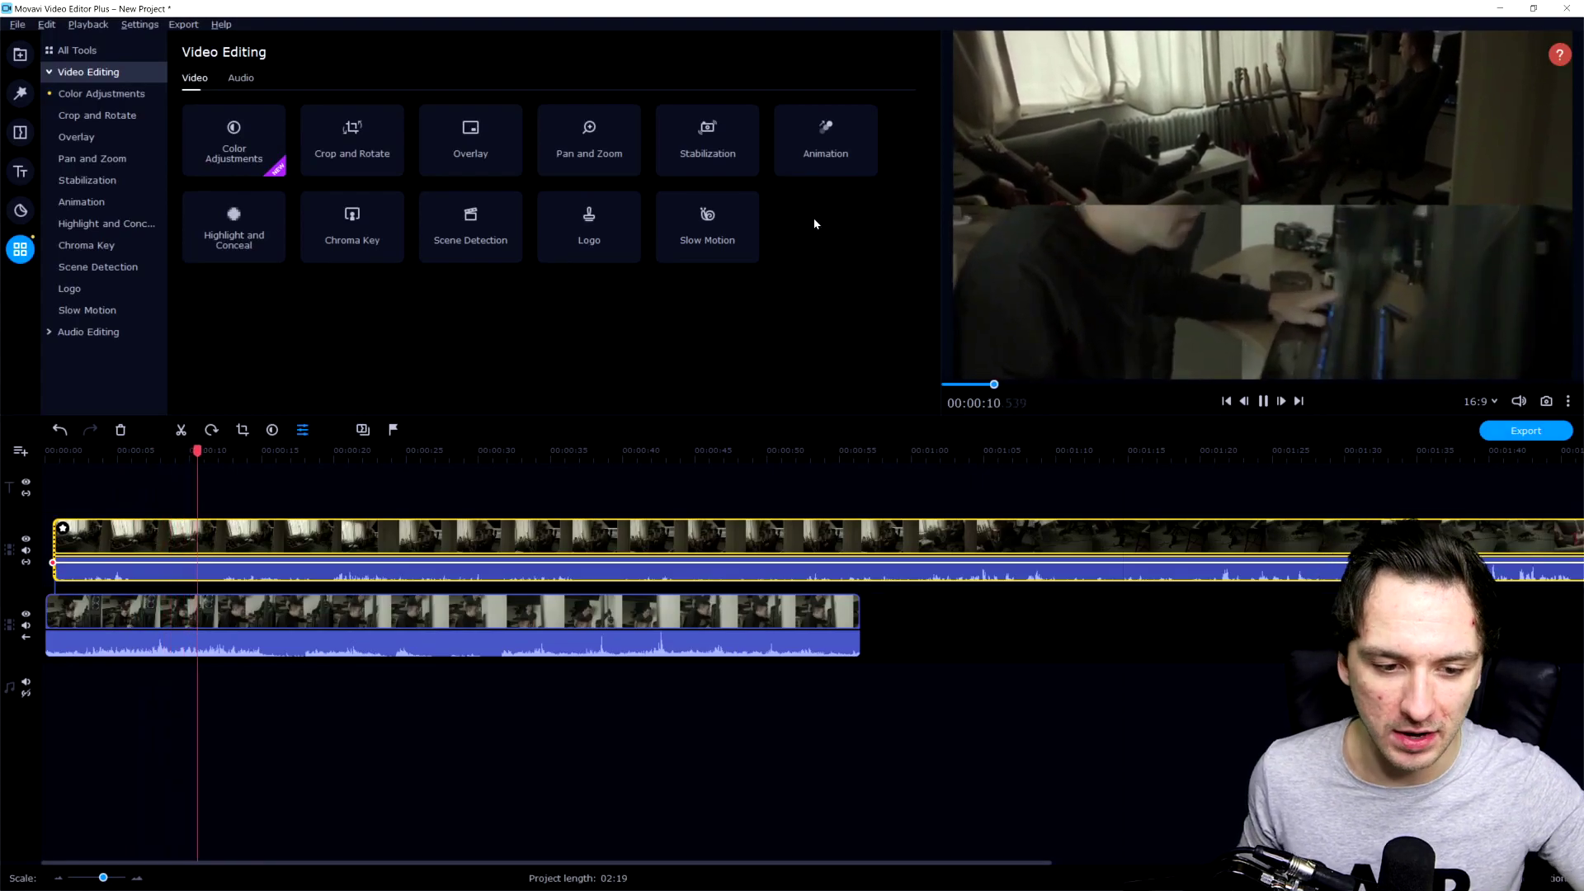
key("space")
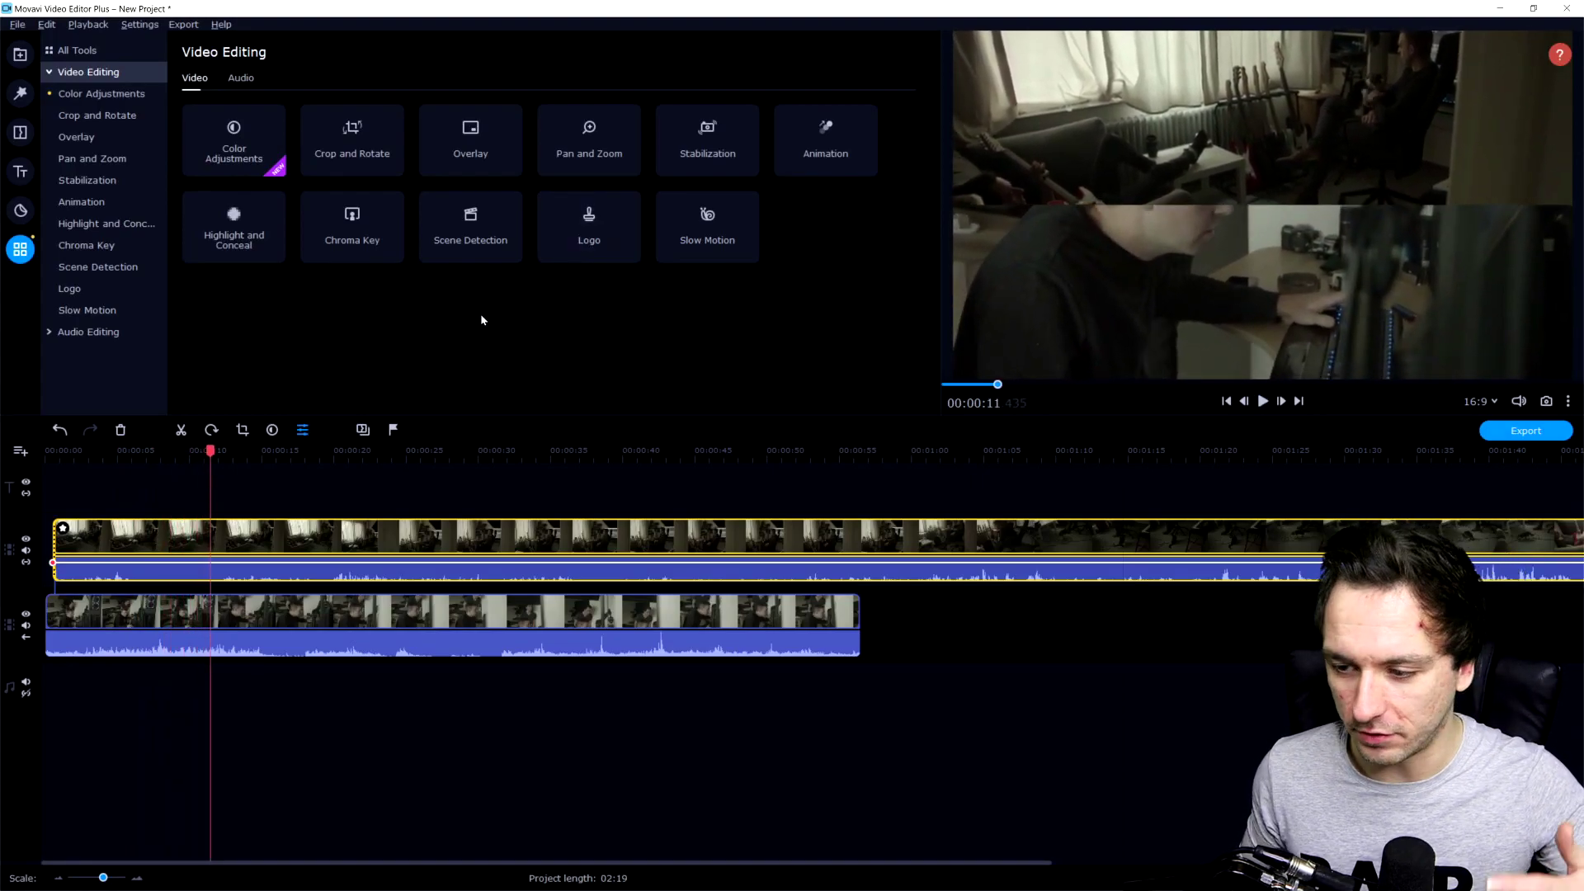
left_click(138, 135)
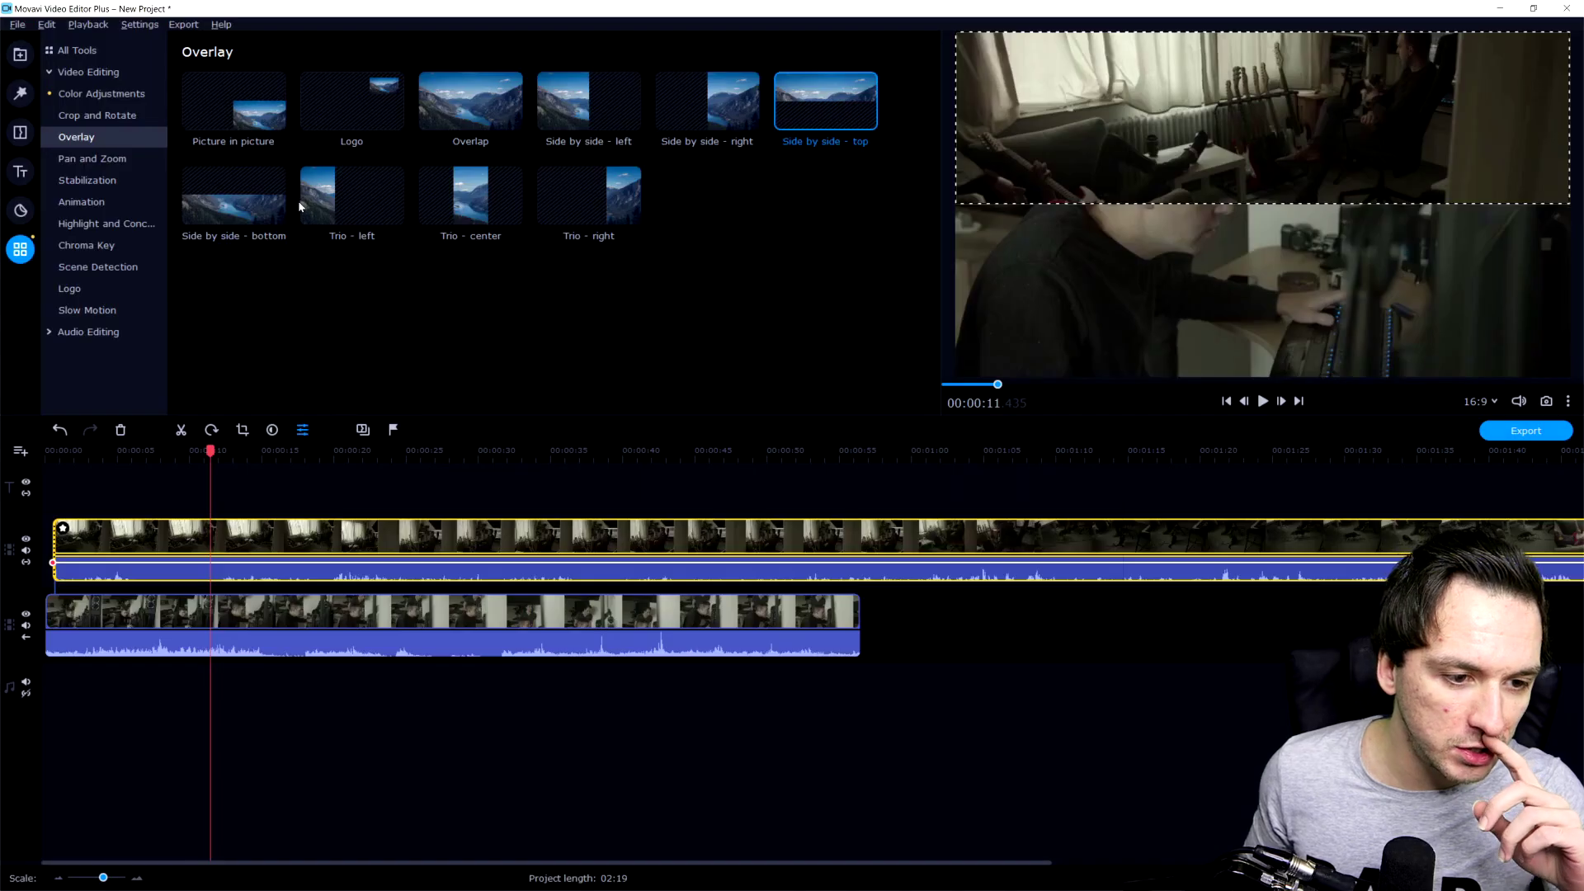
Apply Side by side - bottom and reframe the room footage to show the sofa
left_click(243, 205)
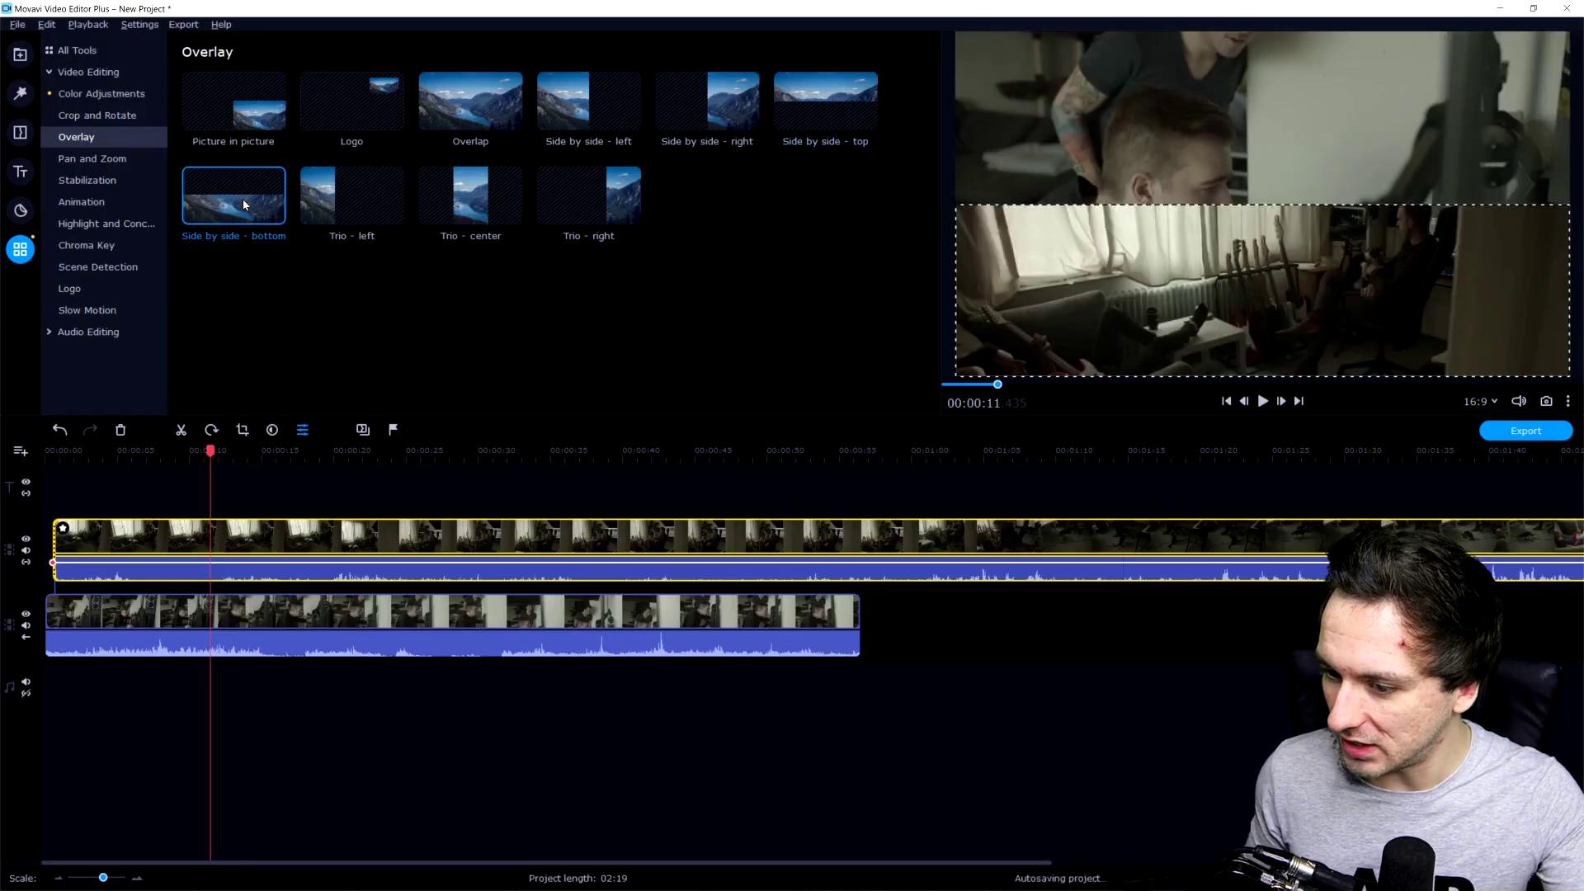
left_click_drag(1119, 353, 1152, 446)
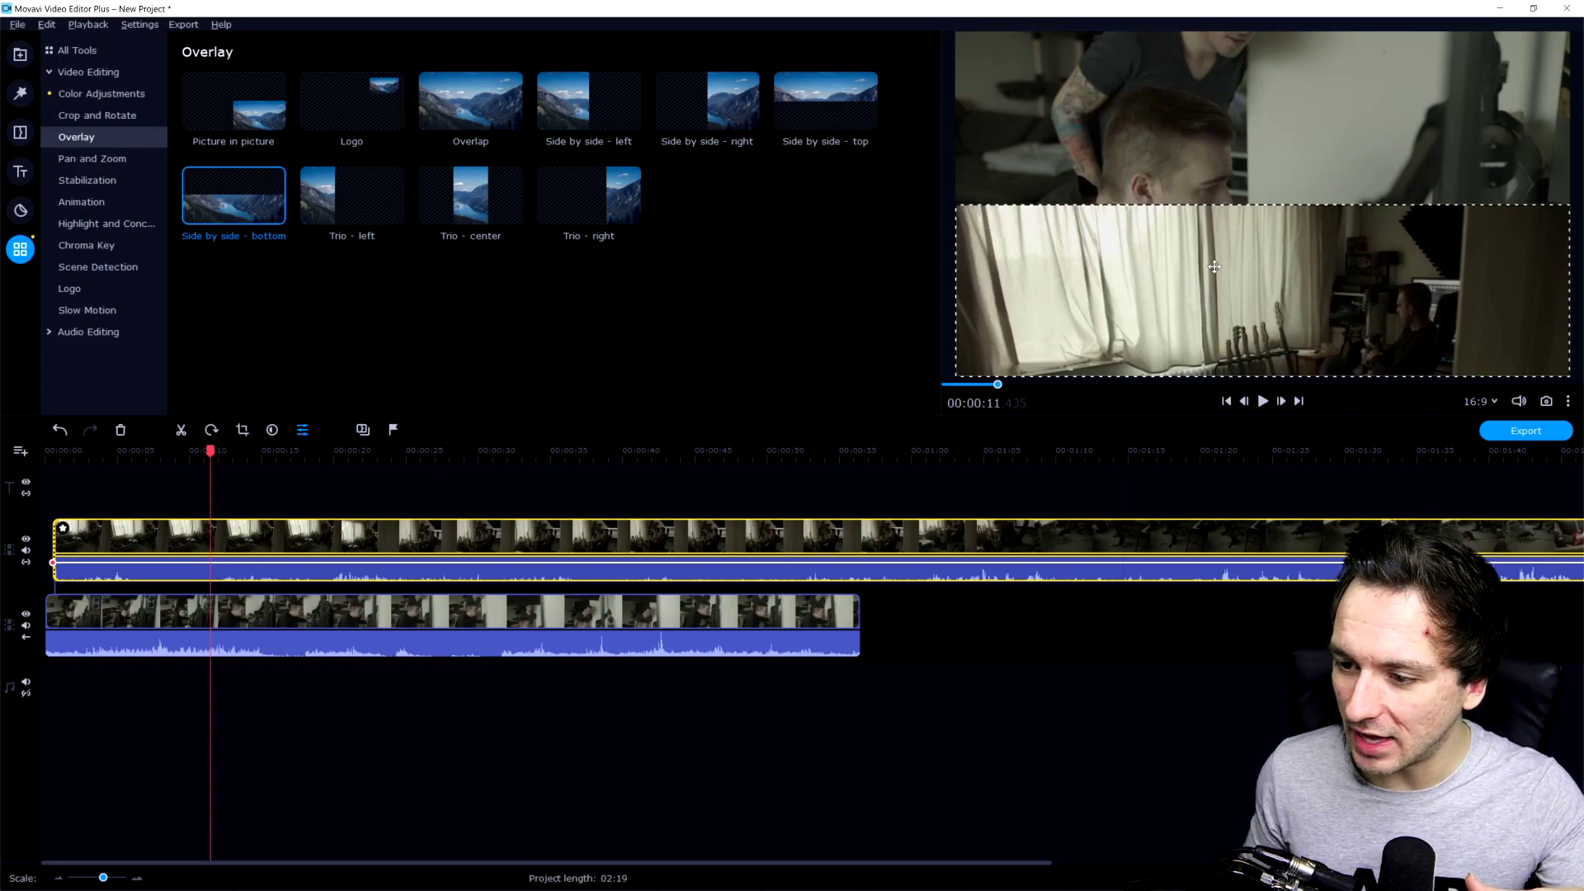
left_click_drag(1246, 299, 1248, 217)
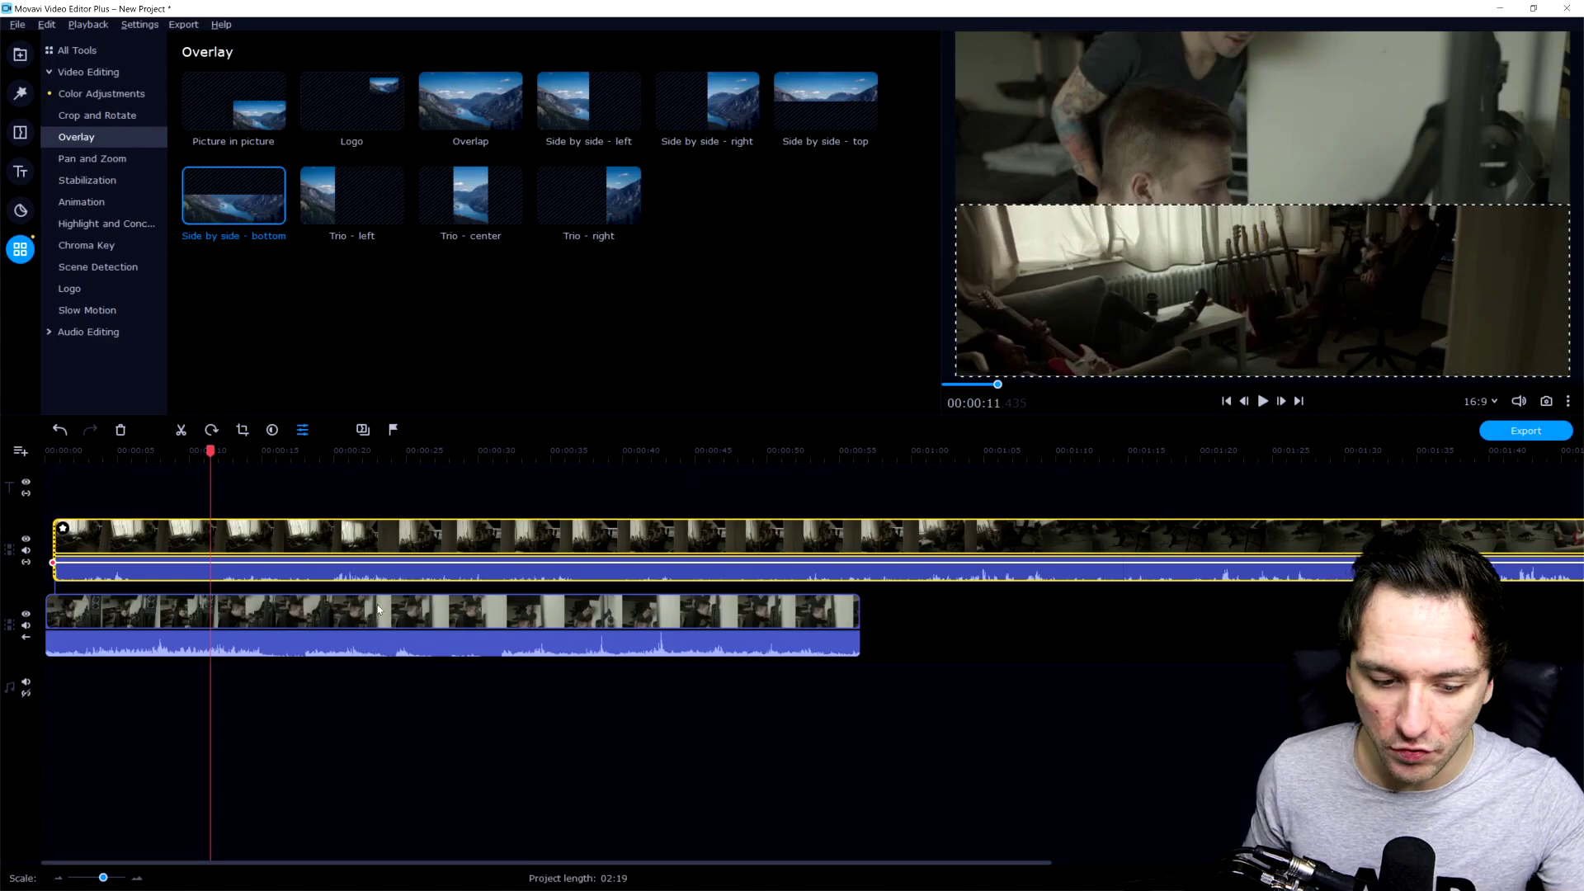
Reposition the lower-track clip so it snaps to the top of the frame
left_click(247, 621)
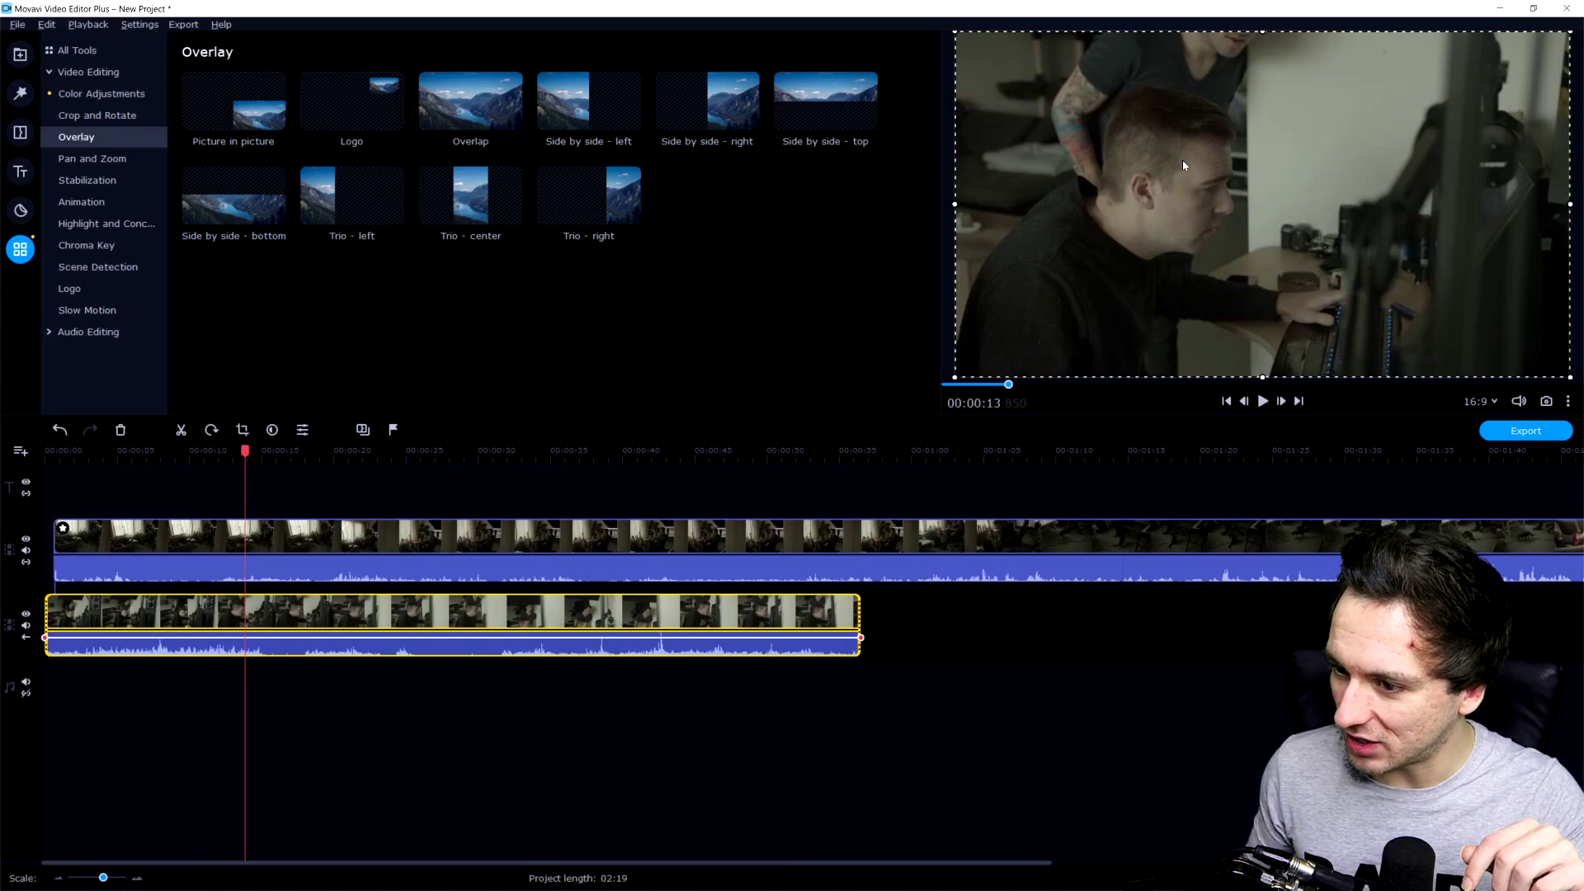
left_click_drag(1184, 164, 1187, 237)
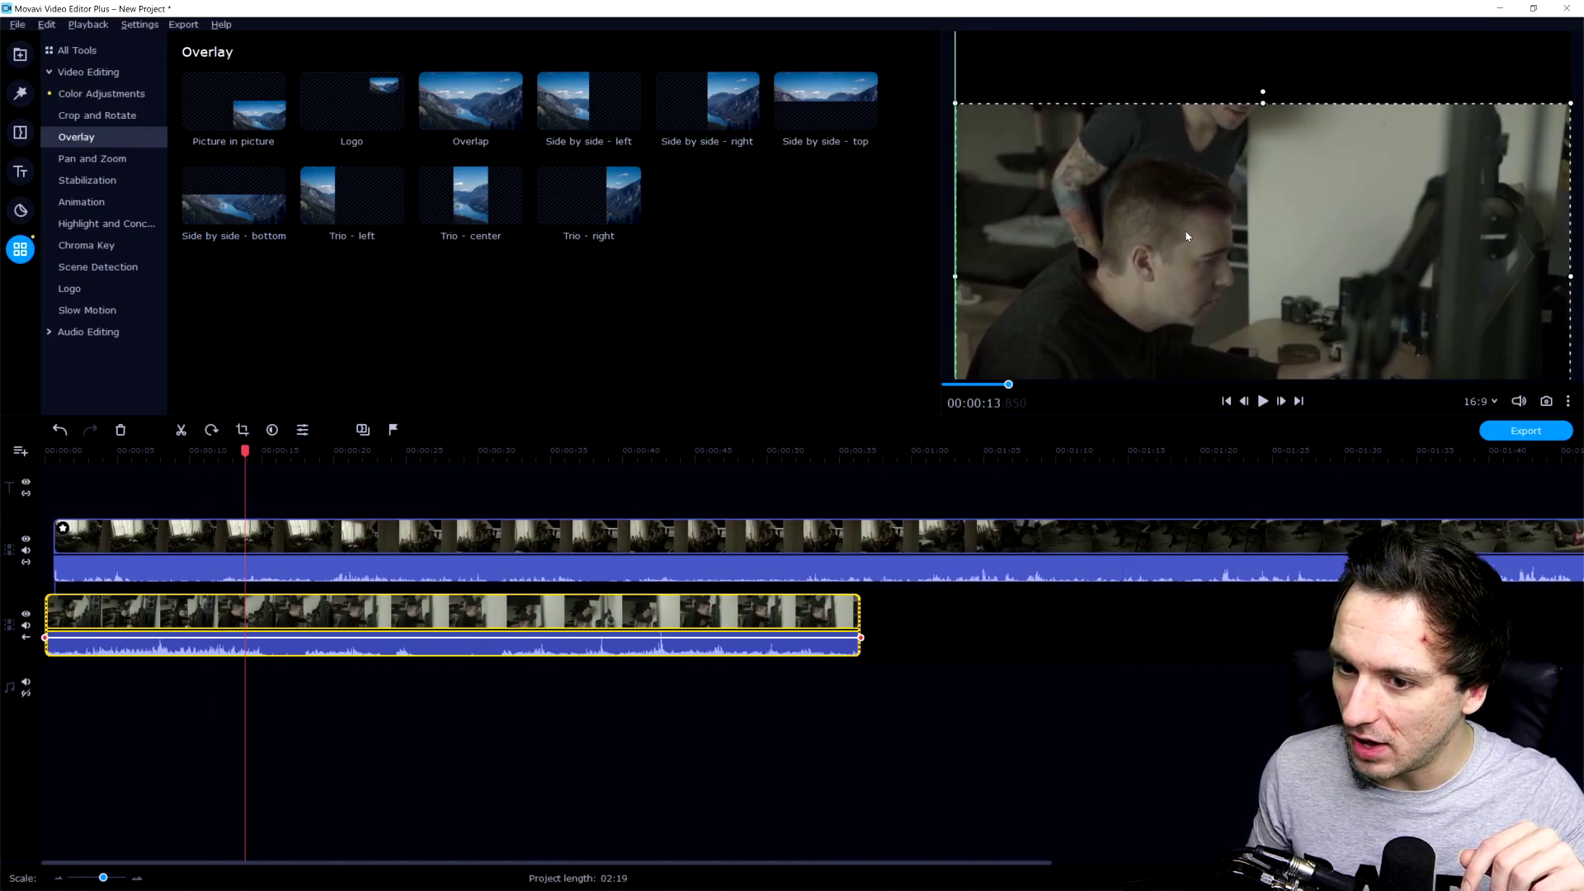
left_click(164, 451)
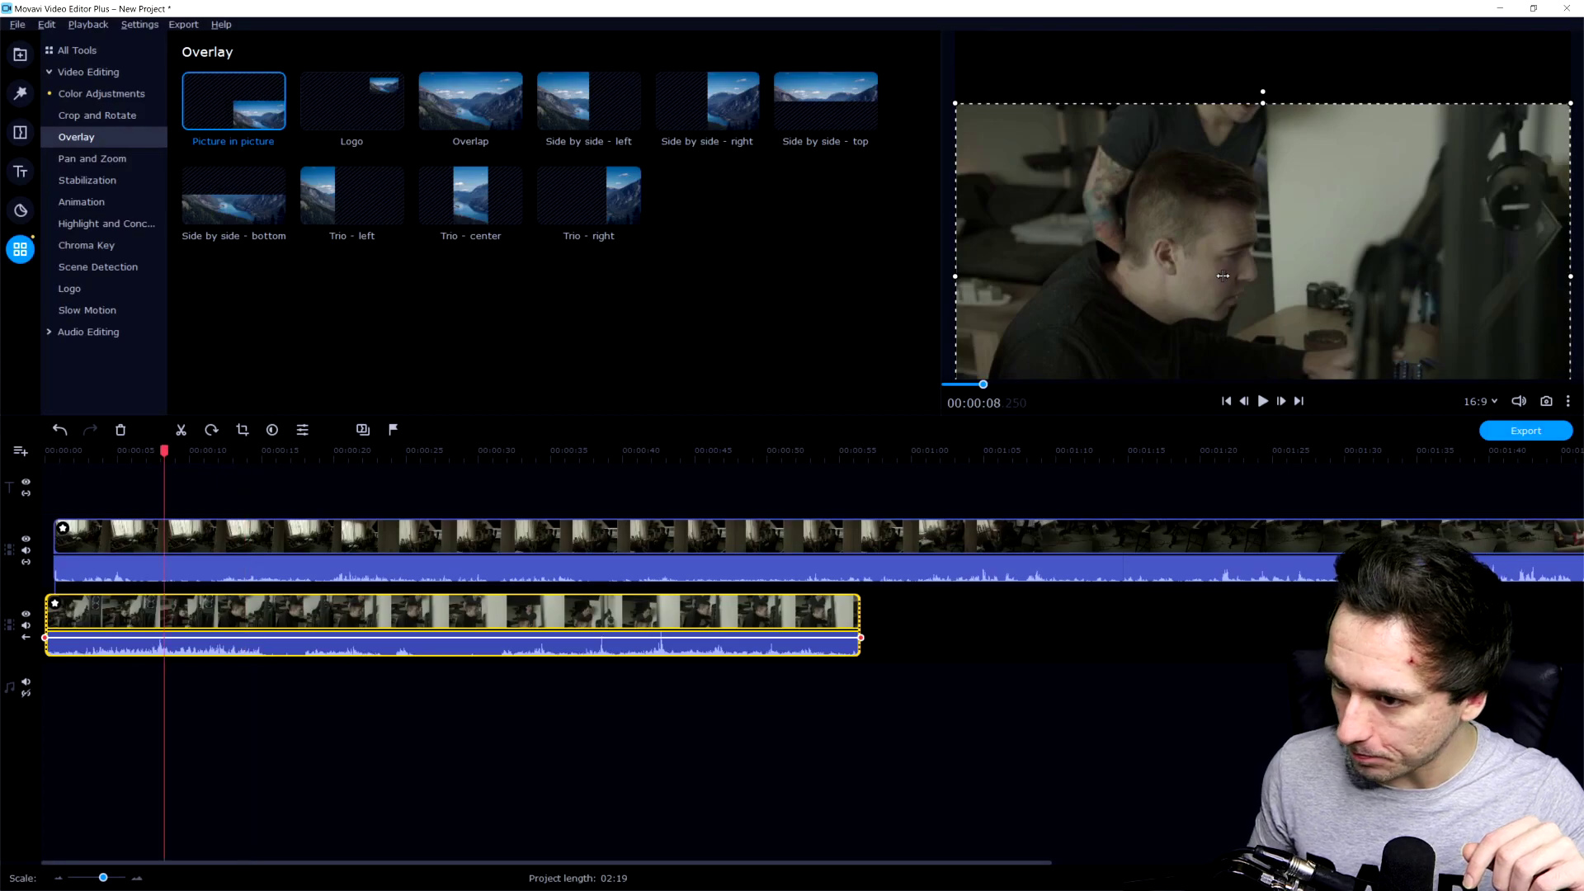
left_click_drag(1222, 275, 1246, 227)
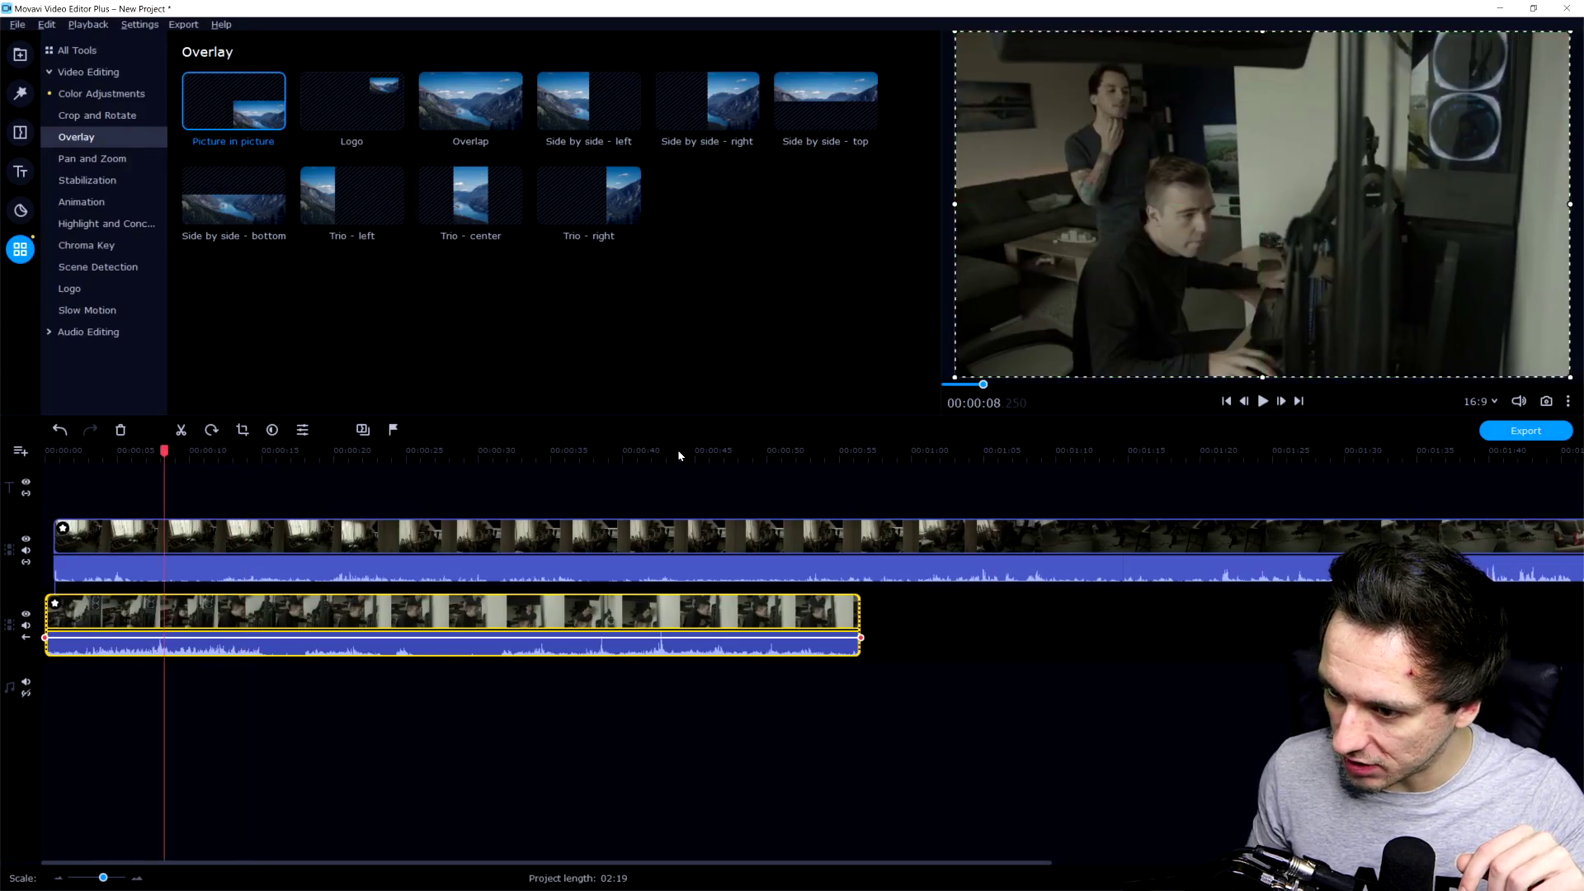
Try the room clip as Side by side - right, Trio - left and Trio - center, ending on Picture in picture
left_click(151, 452)
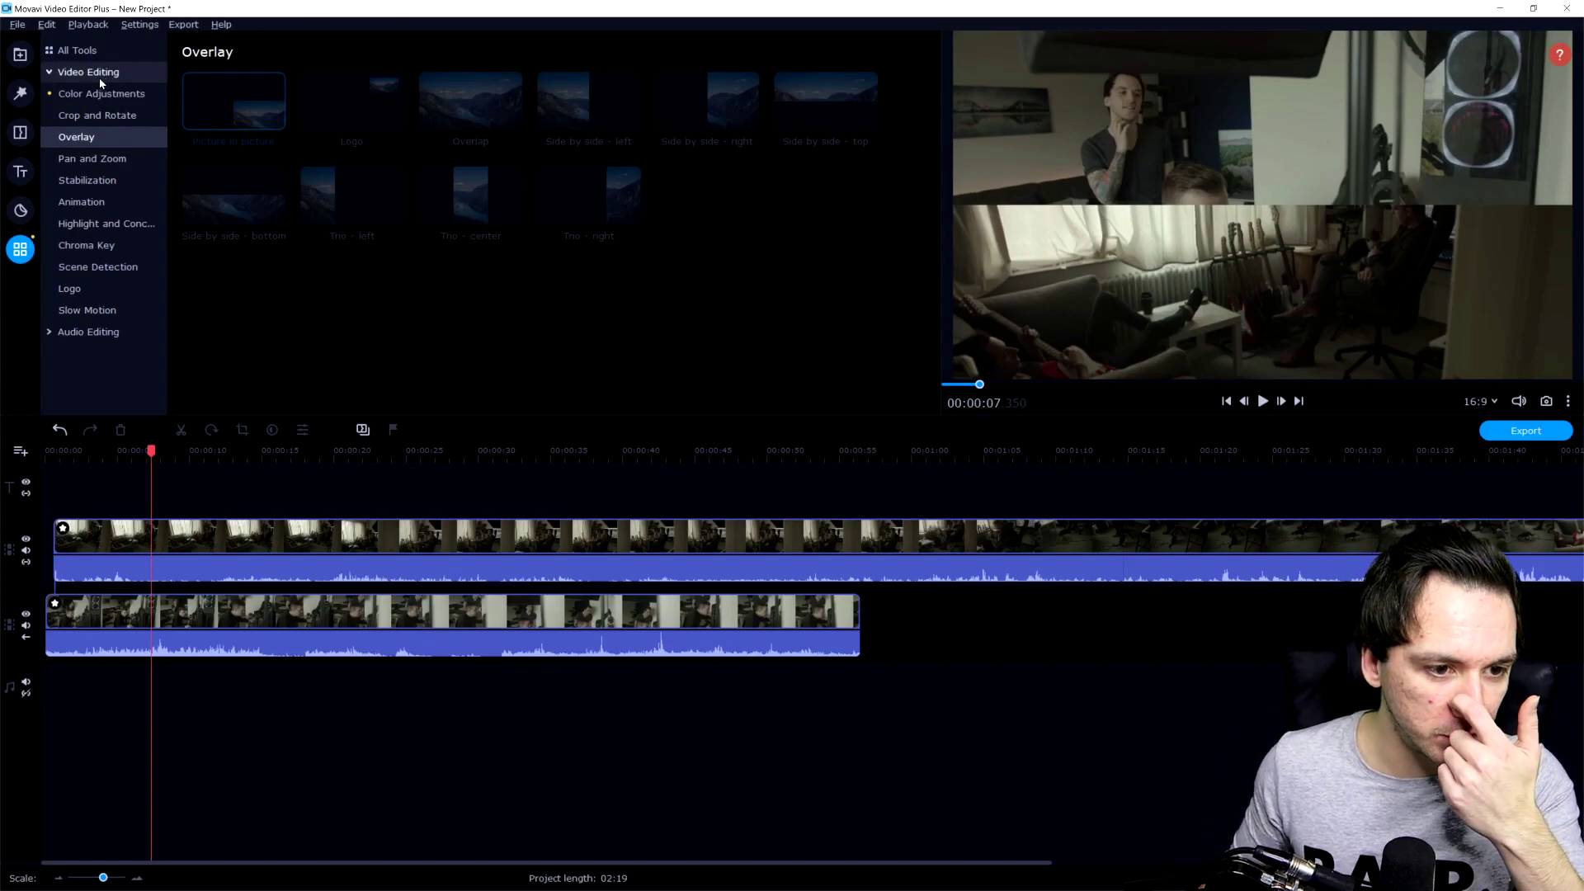
left_click(139, 547)
left_click(676, 140)
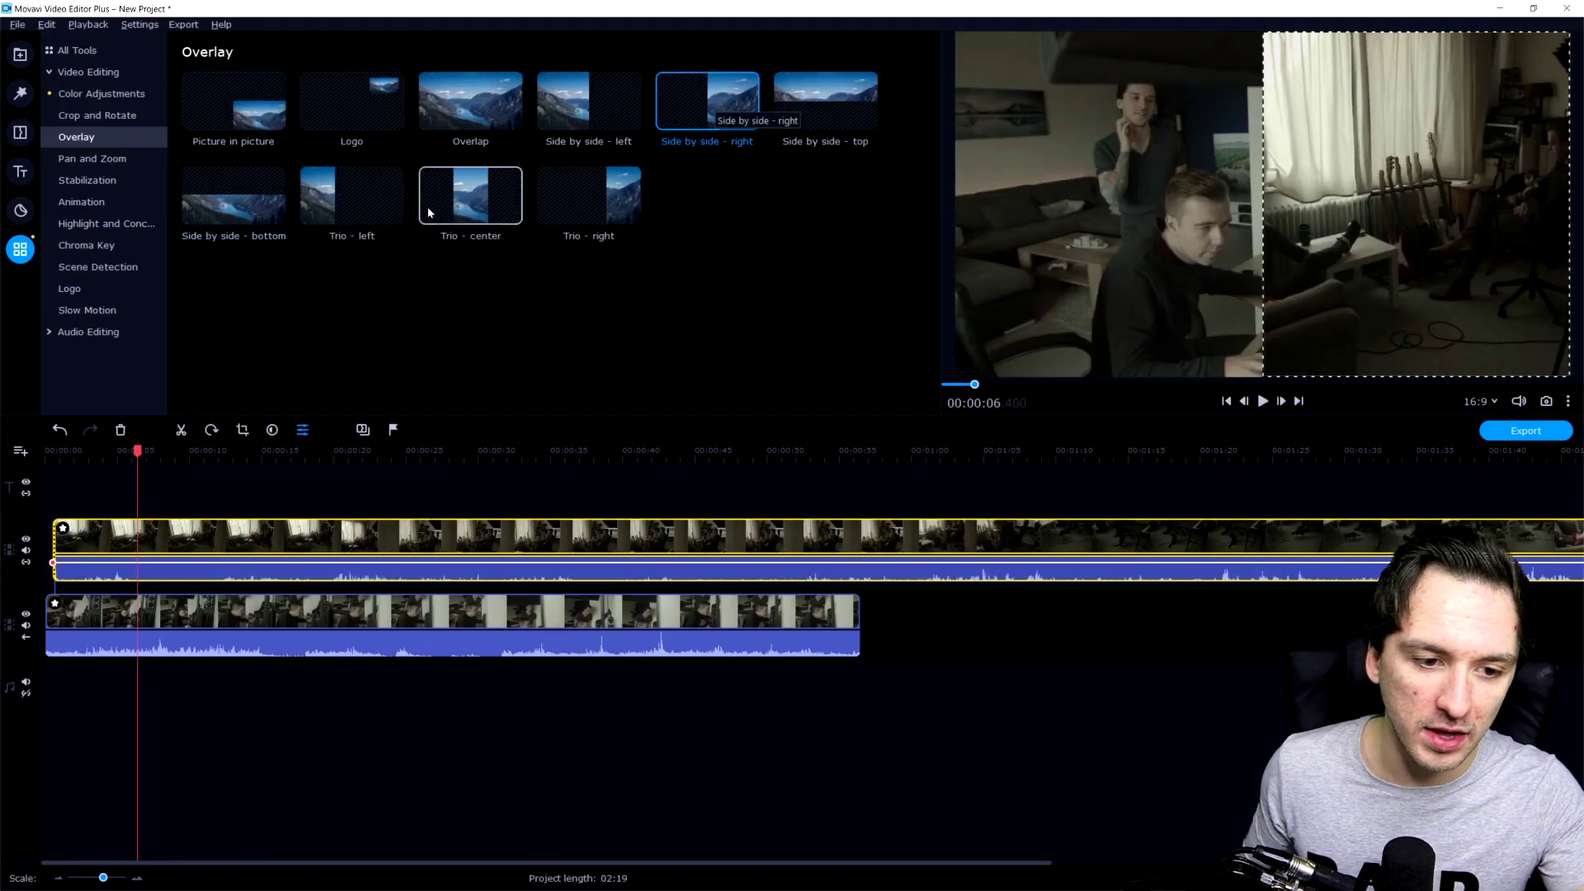
left_click(385, 197)
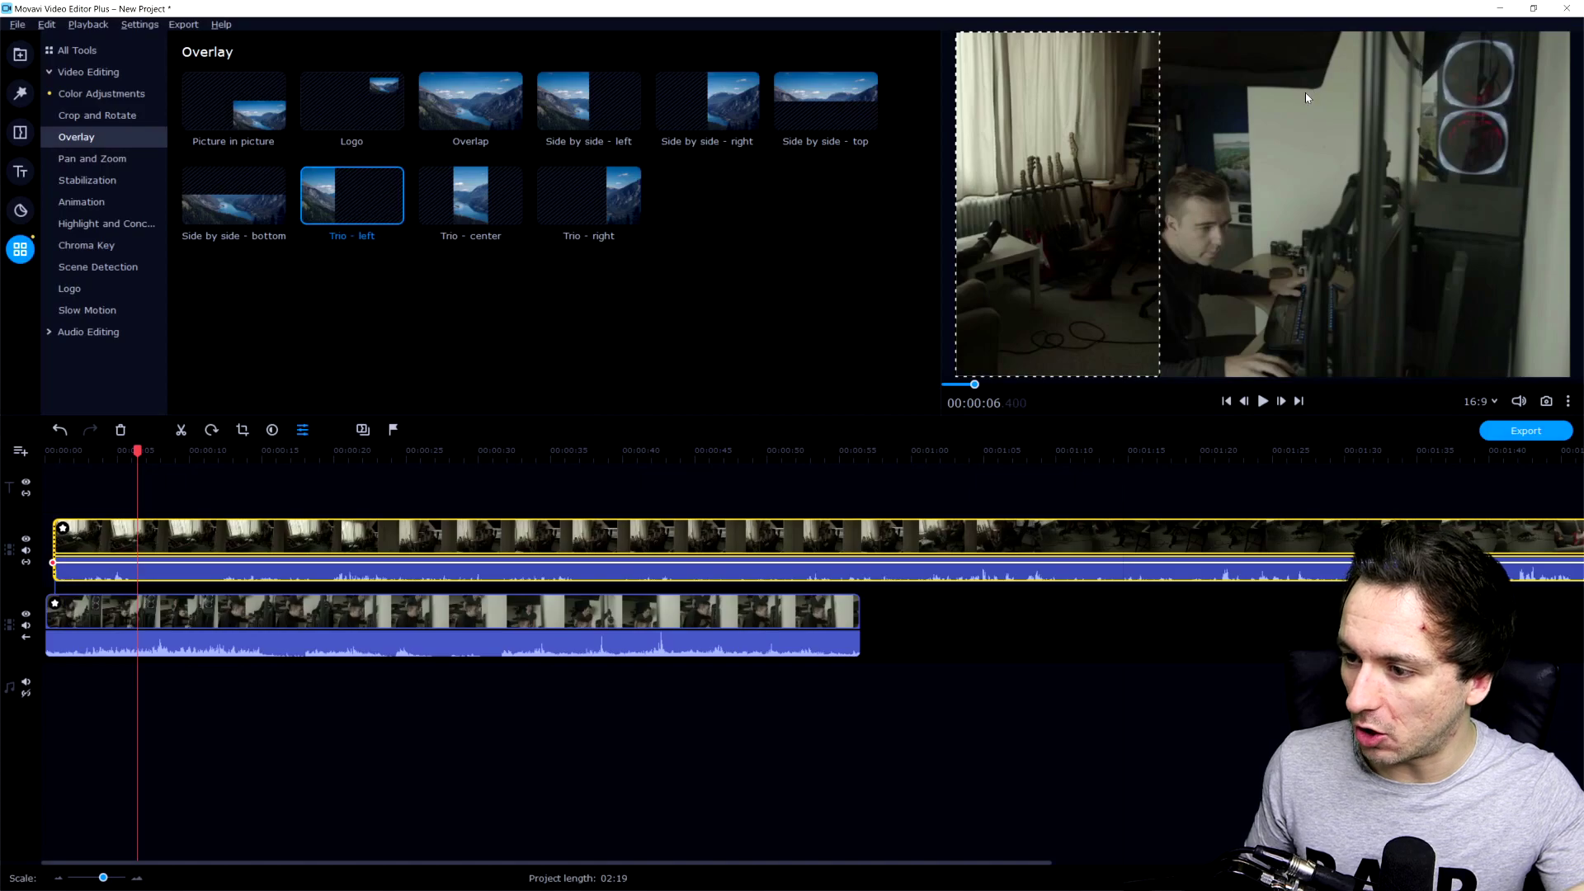
left_click(471, 202)
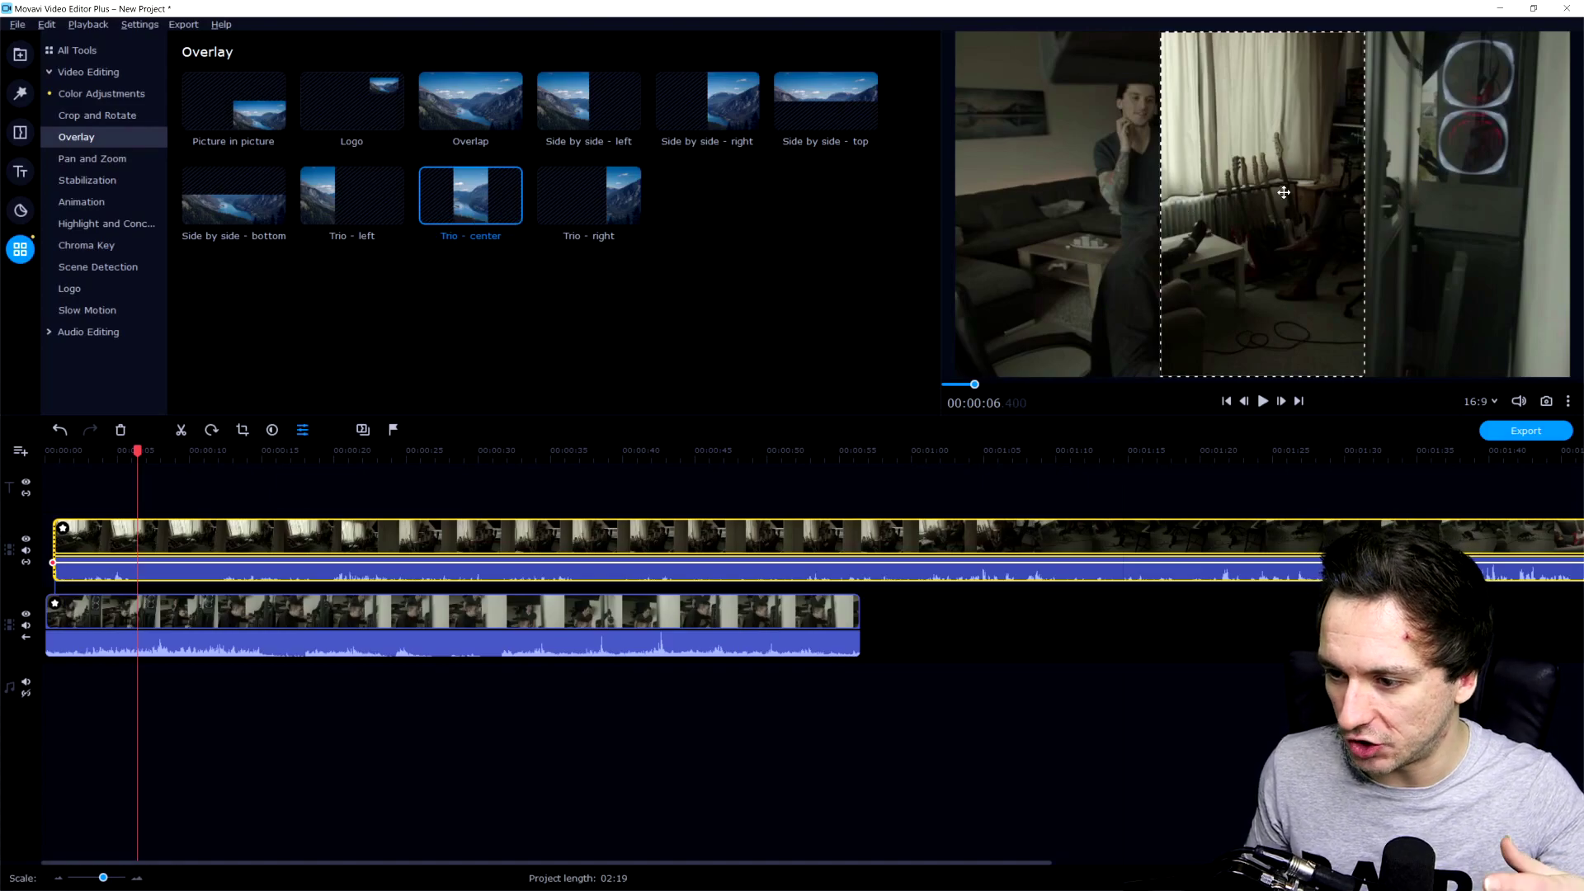
left_click(252, 129)
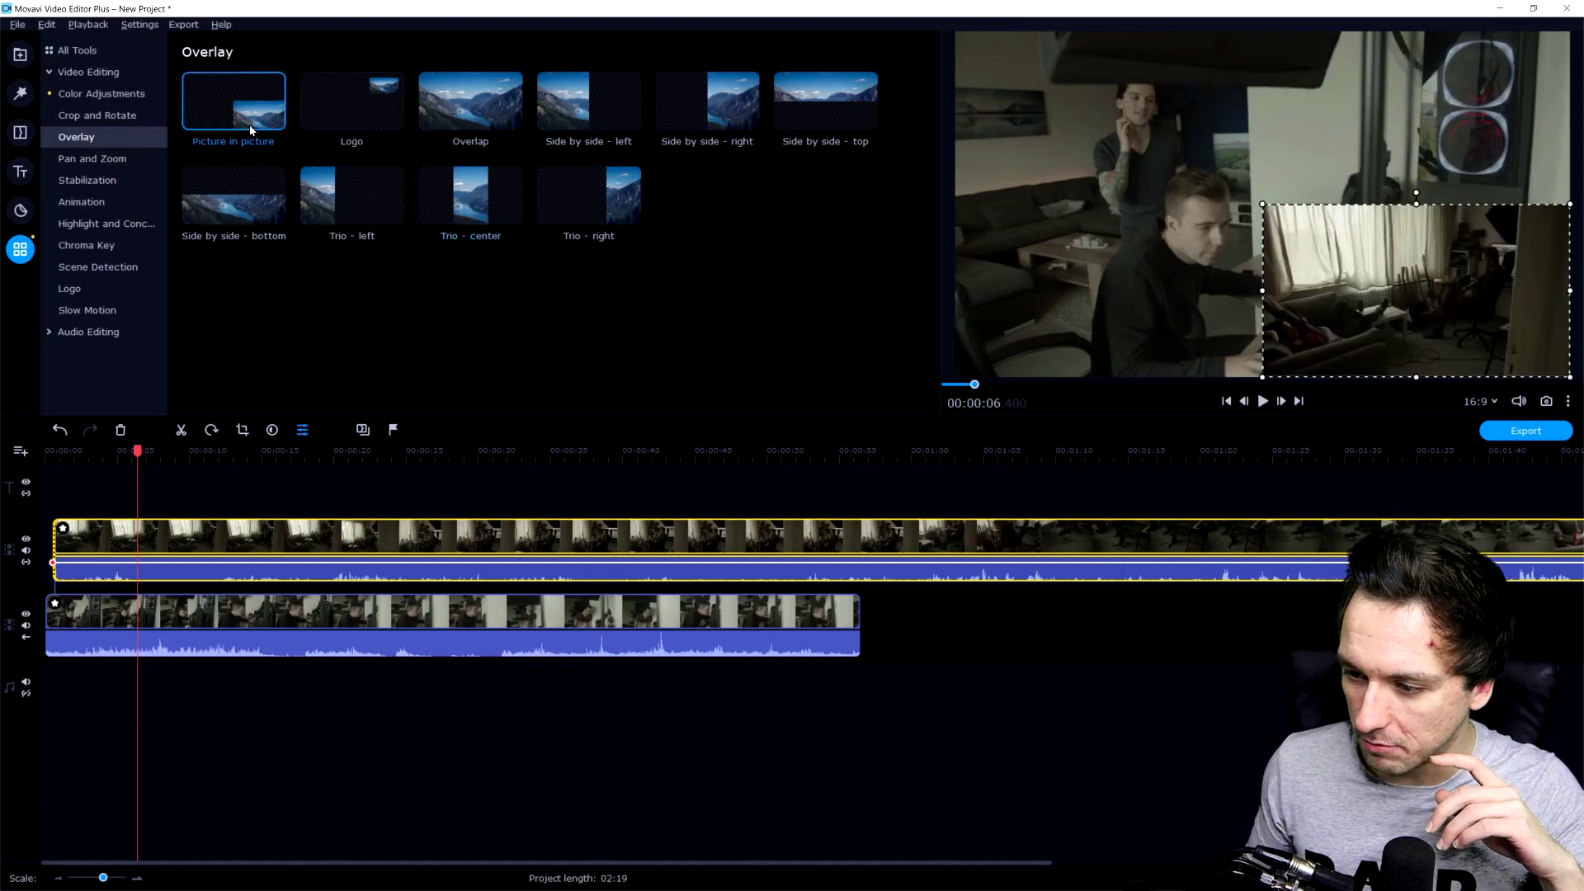
Apply the Logo preset for a small top-right inset, then select the lower and upper clips in turn
left_click(337, 127)
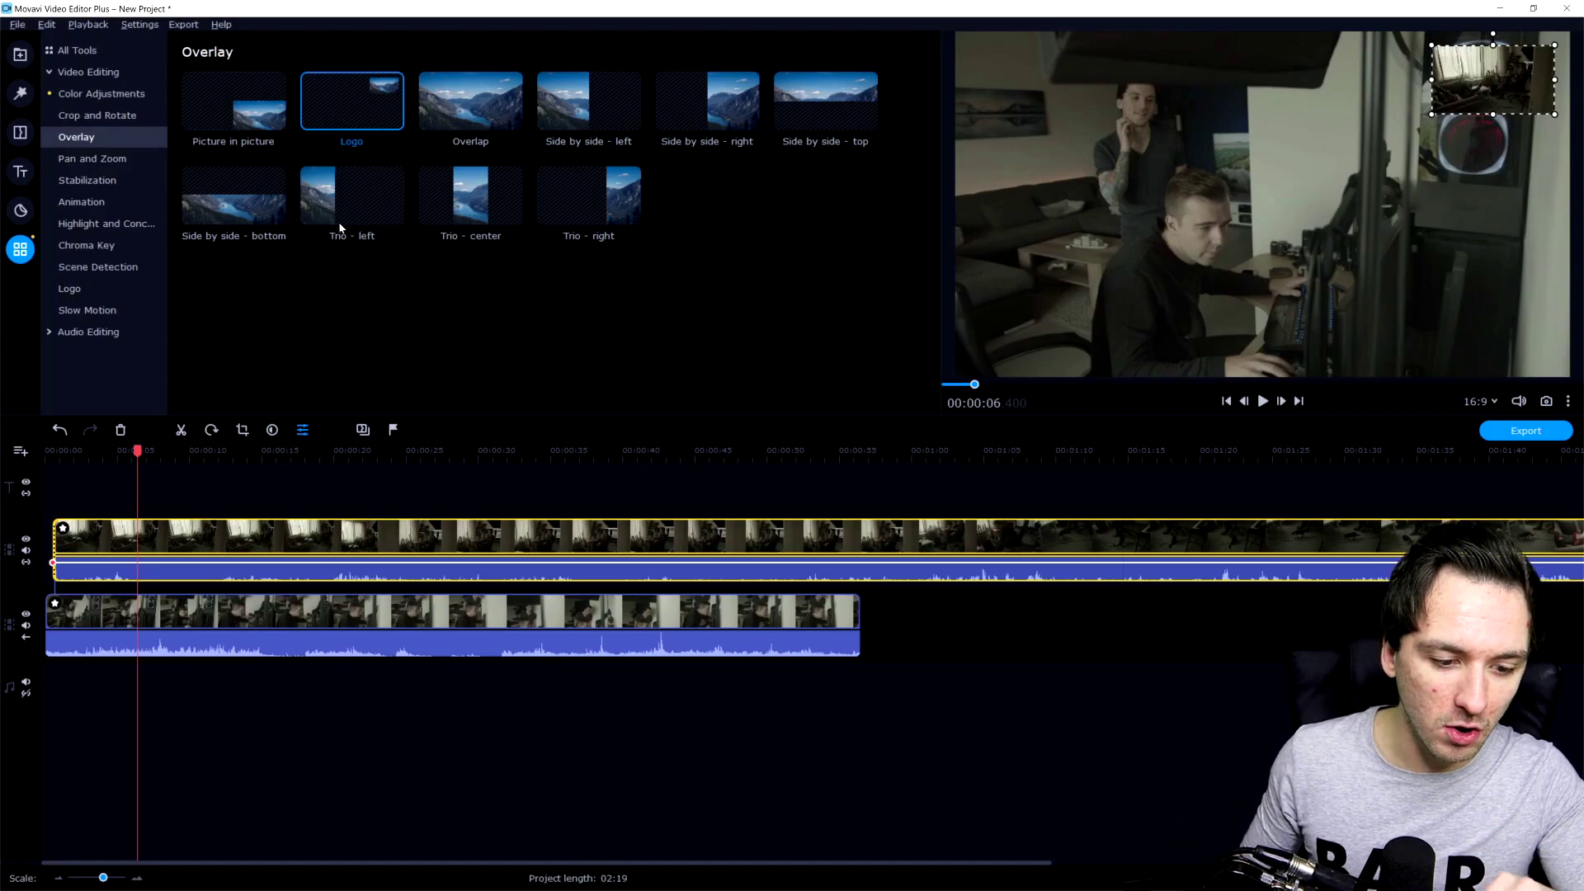
left_click(126, 614)
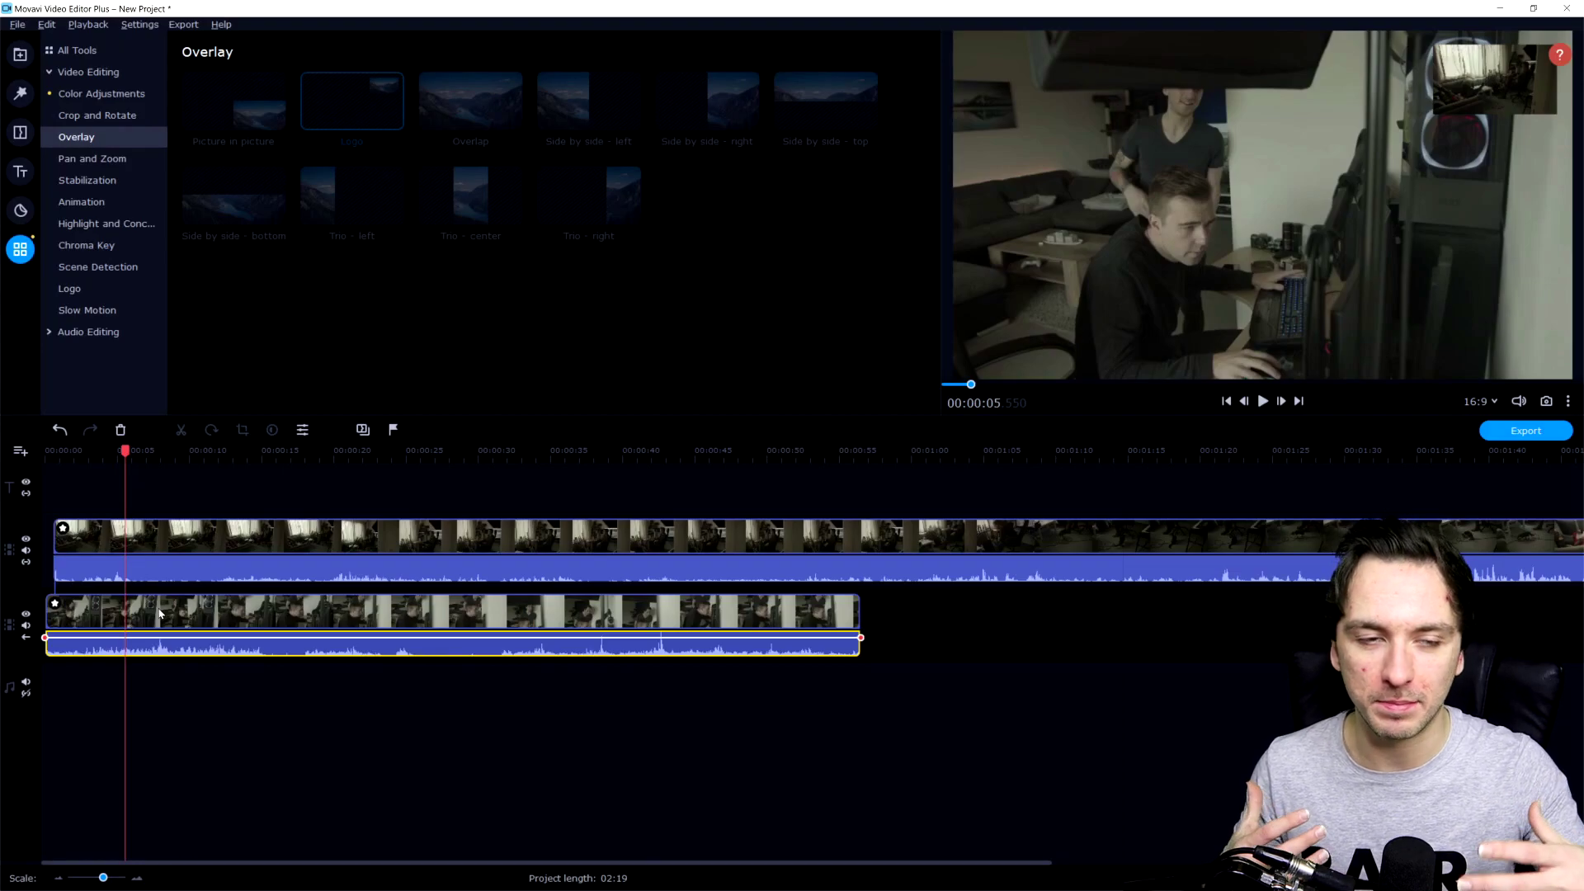
left_click(138, 546)
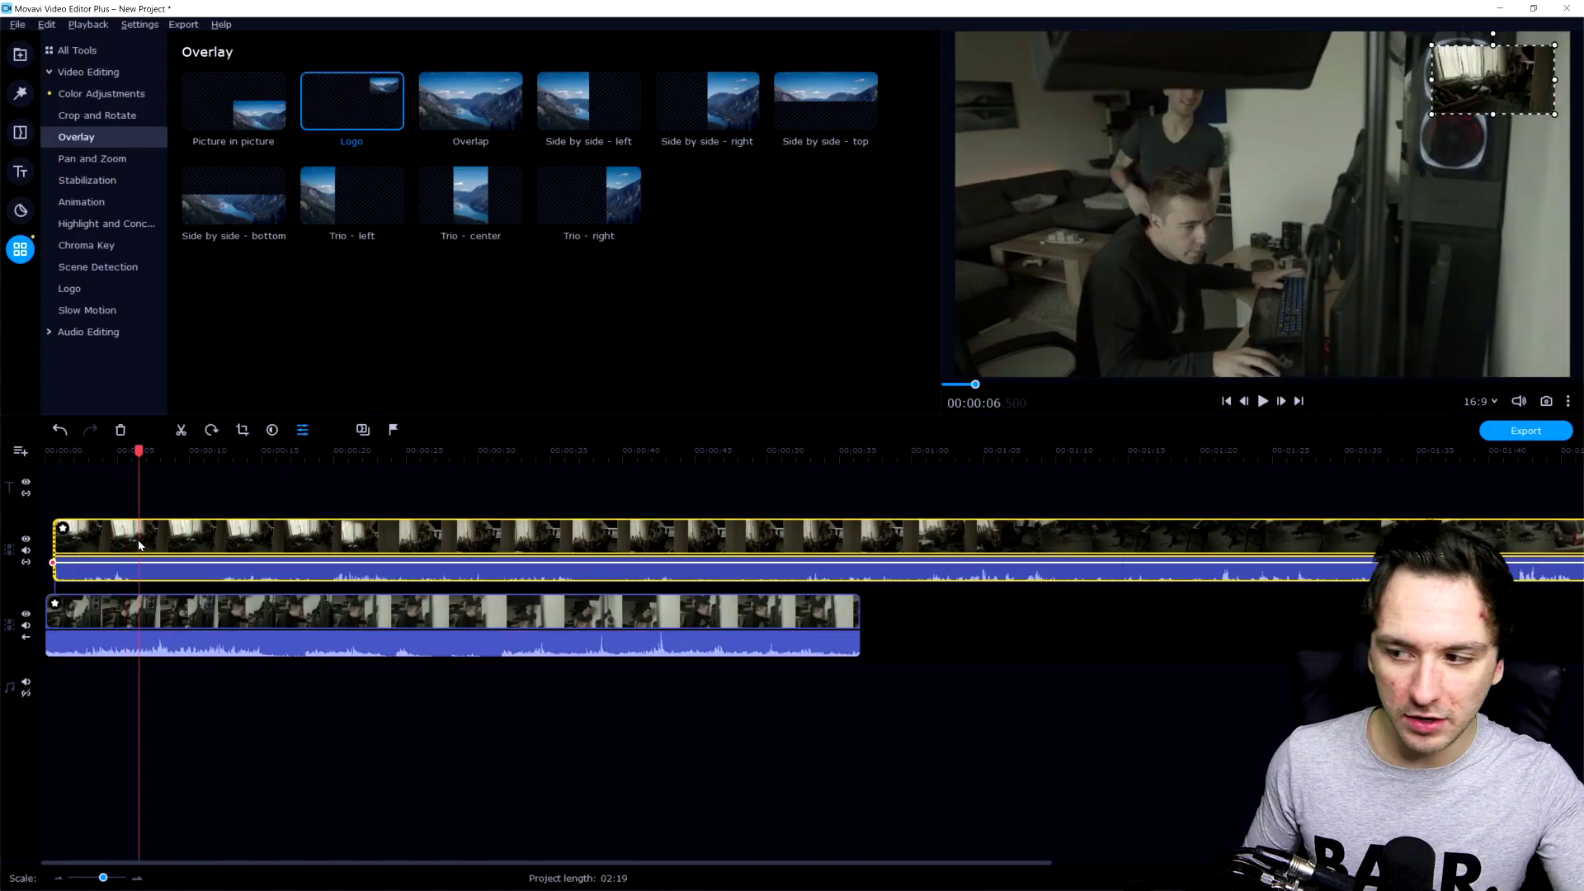